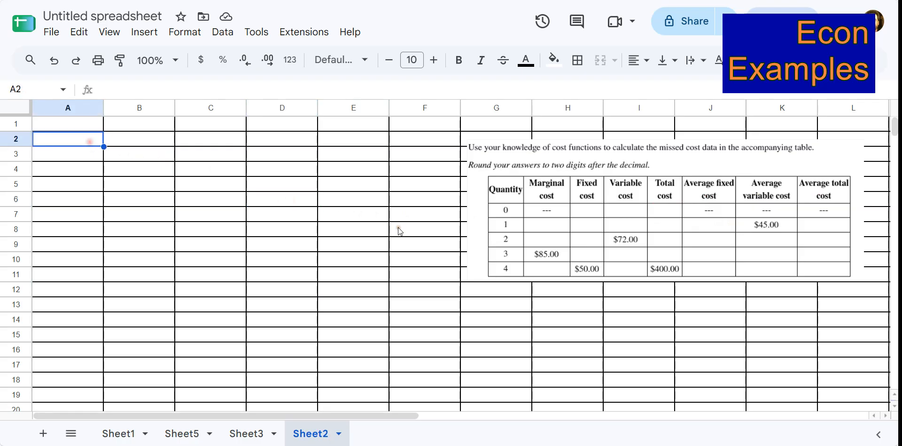
# Enter the column headers Q, MC, FC, VC, TC, AFC, AVC and ATC across row 2.
pyautogui.write('Q')
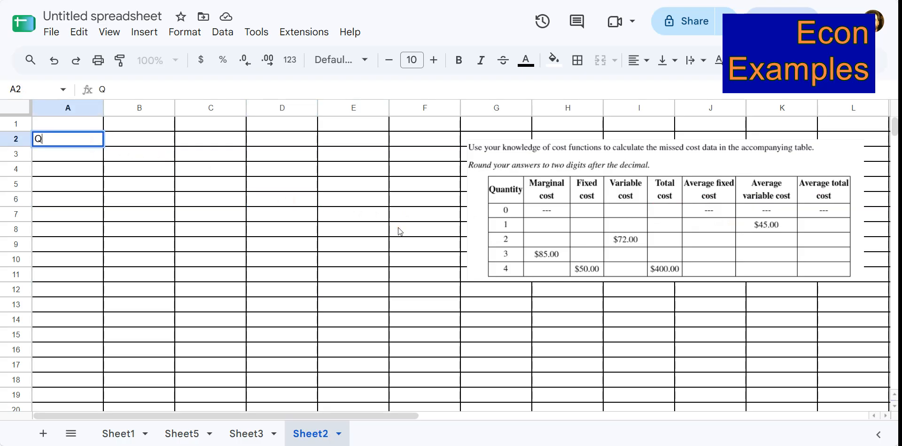
pyautogui.press('Tab')
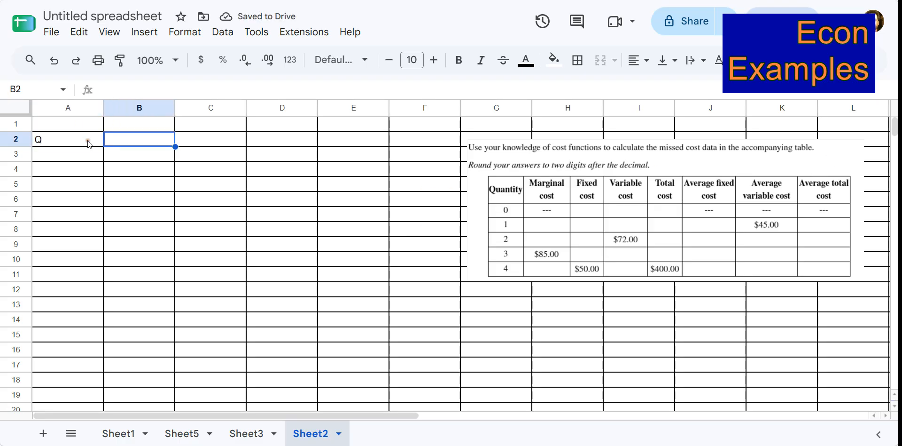
pyautogui.write('MC')
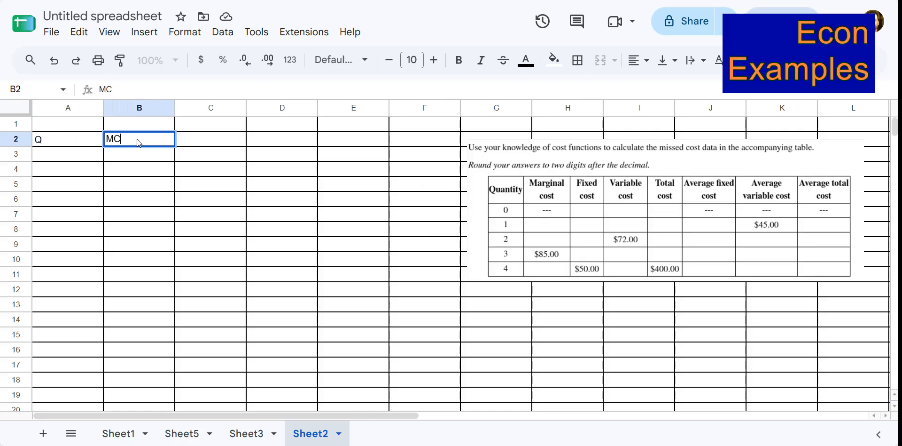
pyautogui.press('Tab')
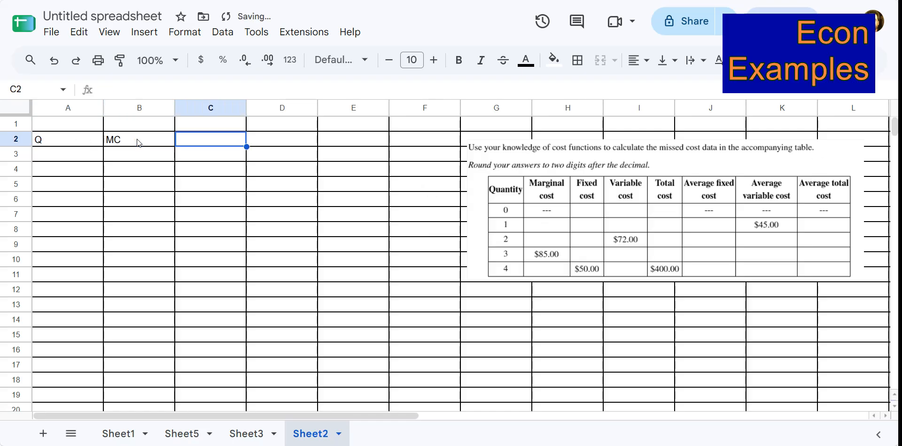
pyautogui.write('FC')
pyautogui.press('Tab')
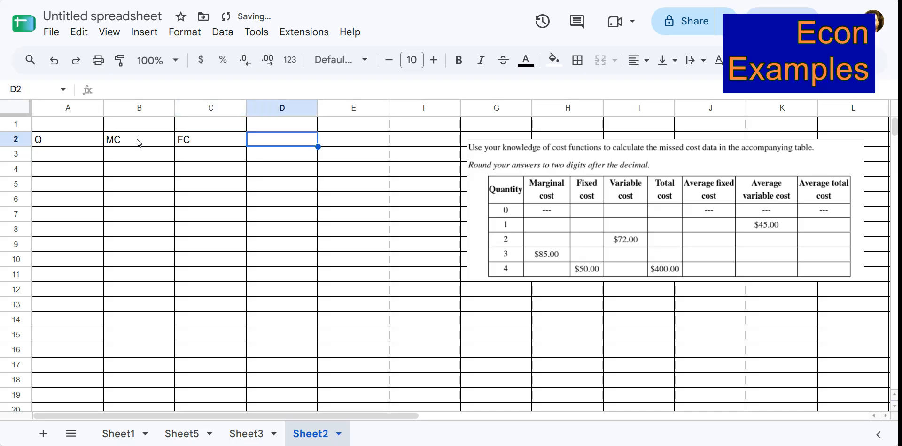
pyautogui.write('VC')
pyautogui.press('Tab')
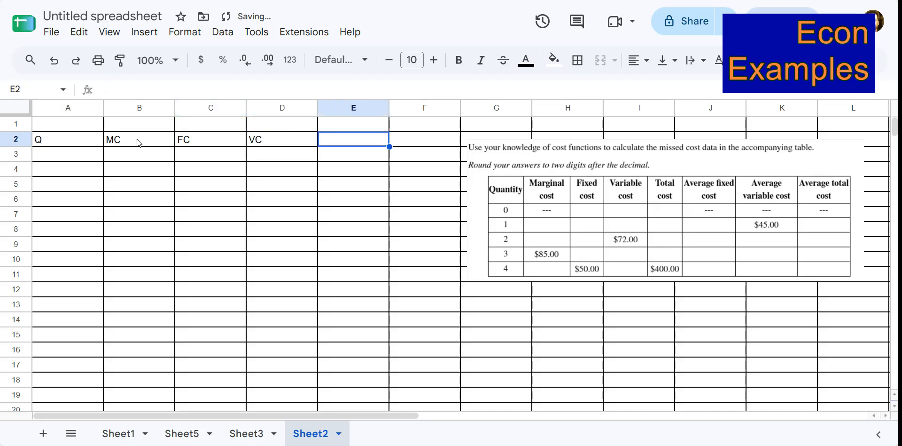
pyautogui.write('TC')
pyautogui.press('Tab')
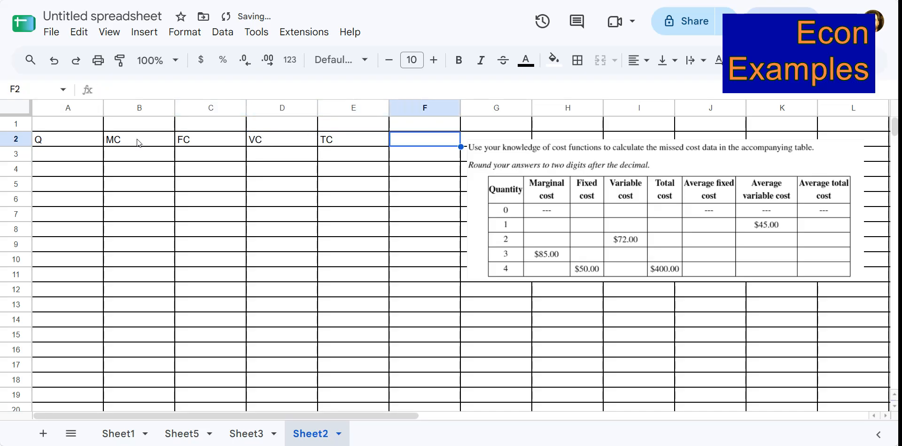
pyautogui.write('AFC')
pyautogui.press('Tab')
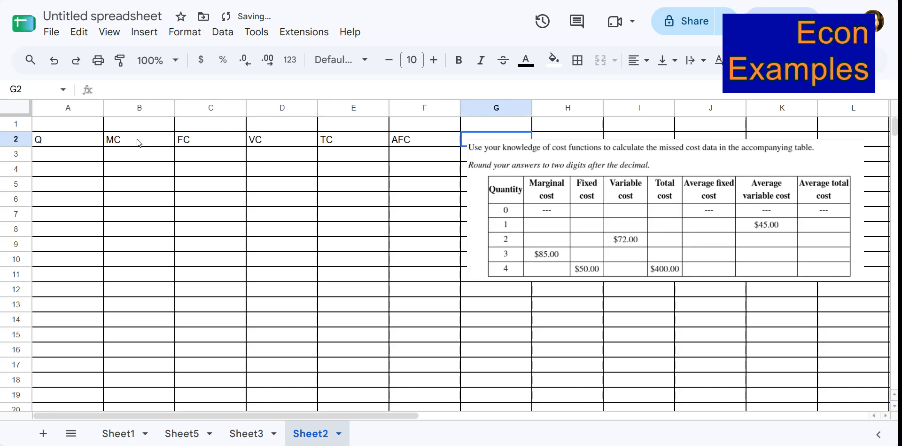
pyautogui.write('AVC')
pyautogui.press('Tab')
pyautogui.write('A')
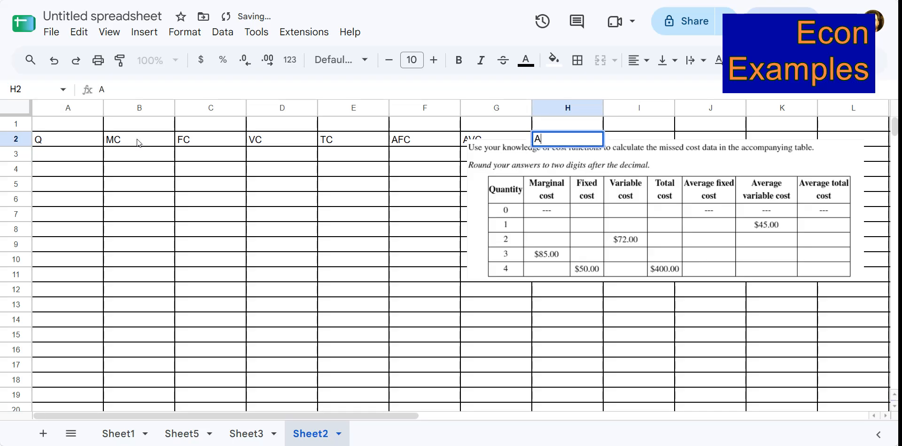
pyautogui.press('Return')
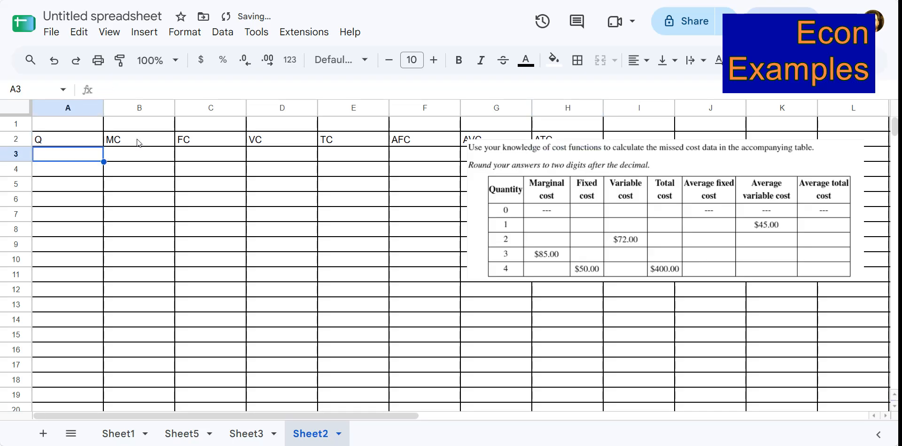
# Move the problem table image down below the header row.
pyautogui.click(651, 160)
pyautogui.moveTo(651, 160); pyautogui.dragTo(652, 221)
pyautogui.click(341, 215)
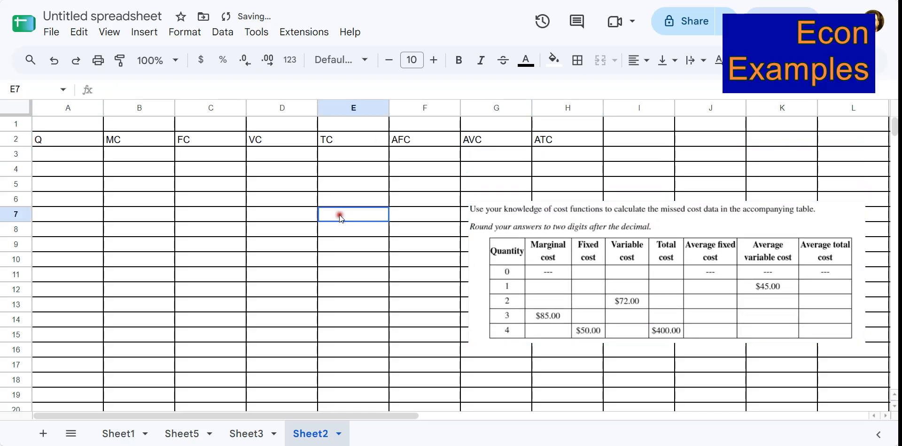
# Center-align and bold the entire header row 2.
pyautogui.click(16, 139)
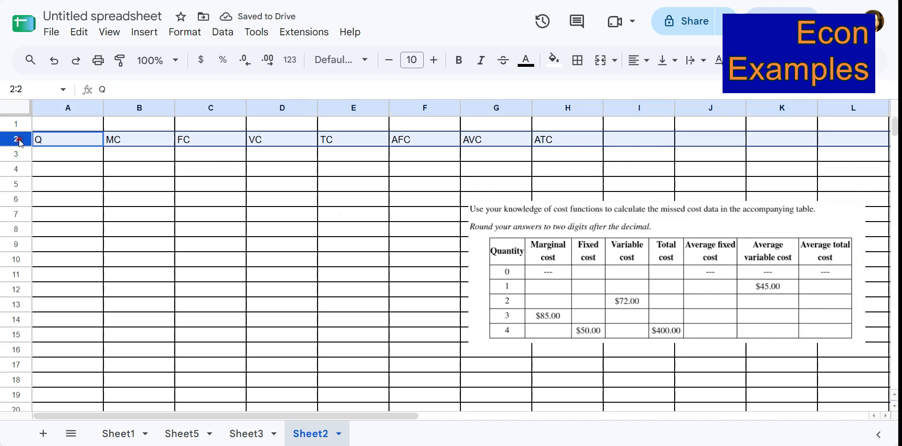
pyautogui.click(646, 62)
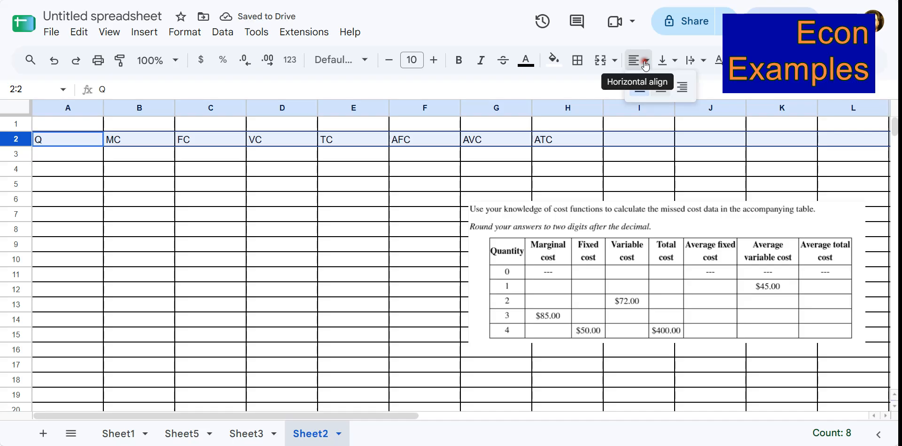
pyautogui.click(660, 89)
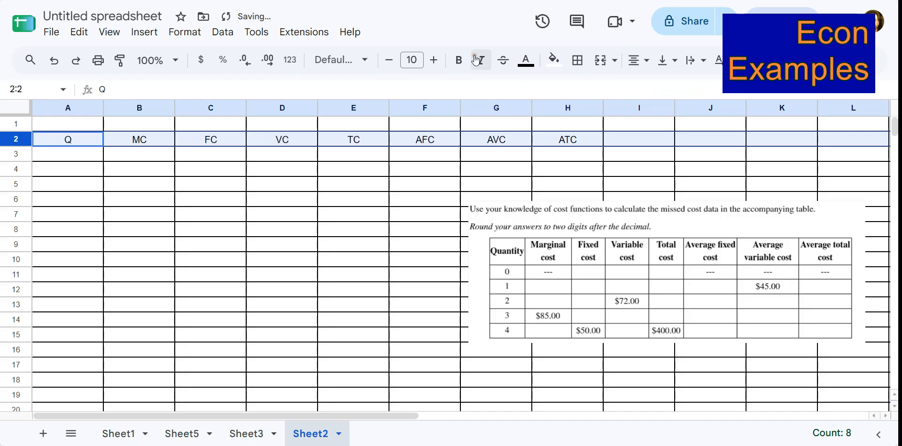
pyautogui.click(459, 60)
pyautogui.click(417, 138)
# Fill the Q column with quantities 0 through 4 in cells A3 to A7.
pyautogui.click(87, 158)
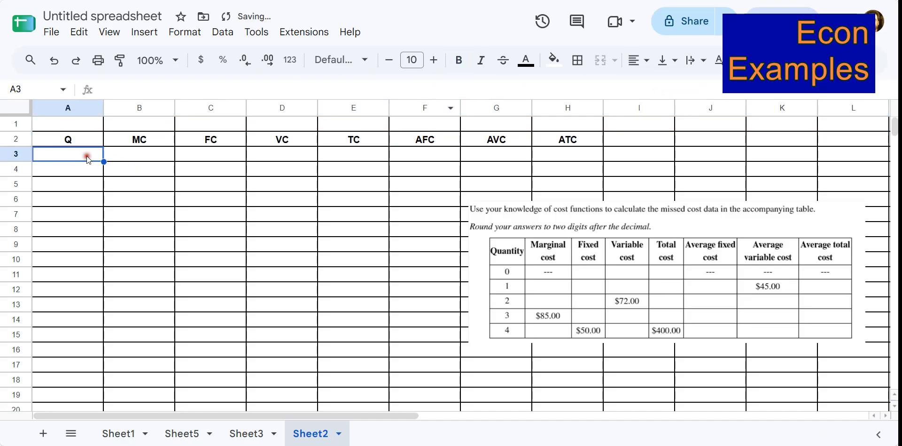
pyautogui.write('0')
pyautogui.press('Return')
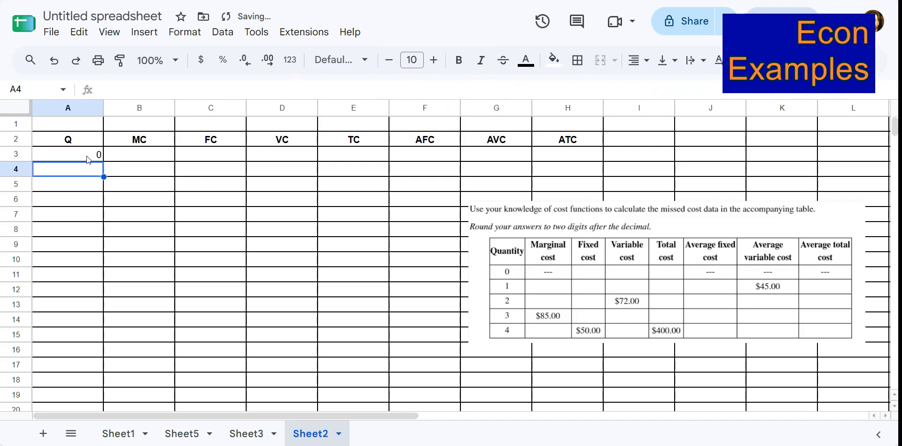
pyautogui.write('1')
pyautogui.press('Return')
pyautogui.moveTo(87, 159); pyautogui.dragTo(85, 169)
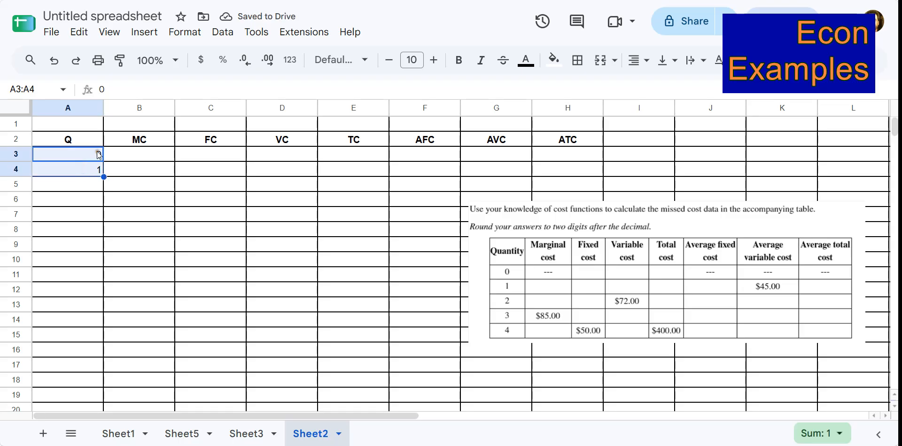
pyautogui.moveTo(103, 175); pyautogui.dragTo(101, 214)
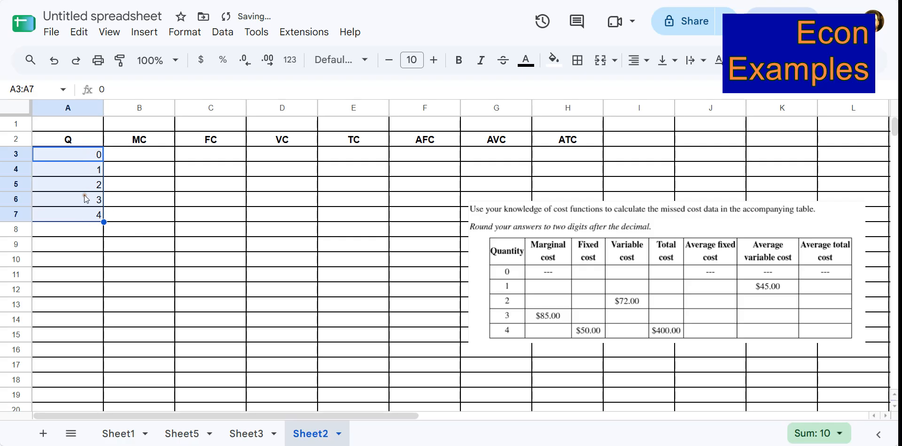
# Resize column A to a narrow width that fits the quantities.
pyautogui.click(154, 187)
pyautogui.doubleClick(103, 108)
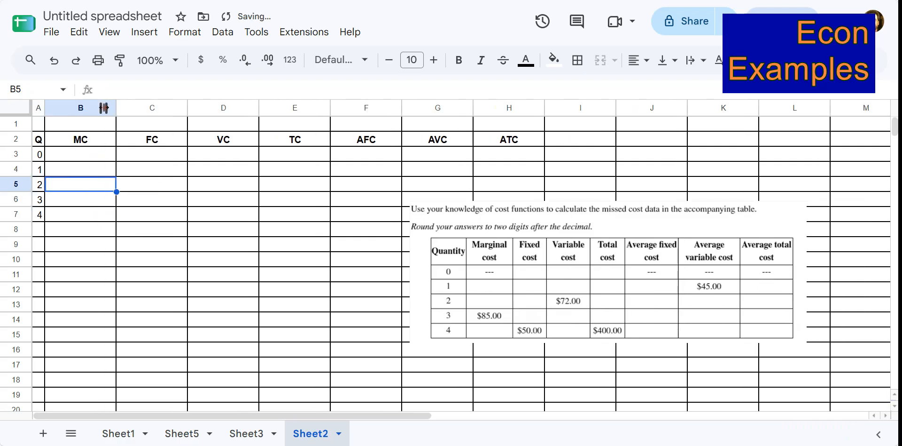
pyautogui.moveTo(45, 108); pyautogui.dragTo(66, 107)
# Center-align the contents of rows 3 to 7.
pyautogui.click(51, 155)
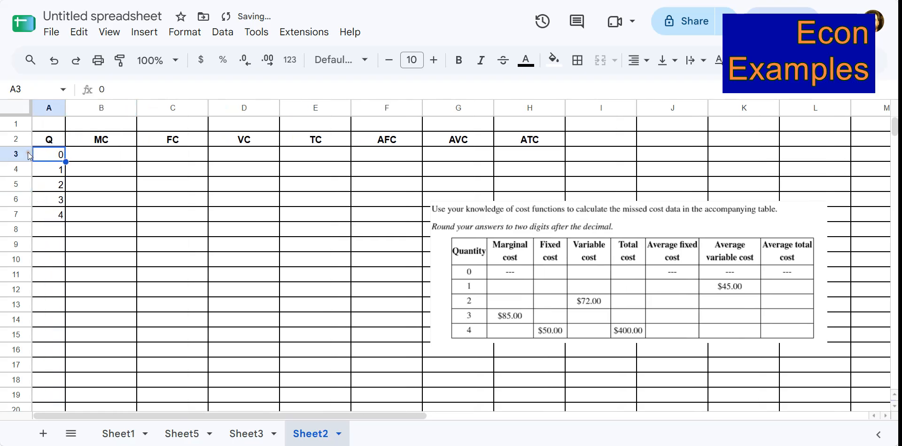
pyautogui.moveTo(29, 155); pyautogui.dragTo(27, 210)
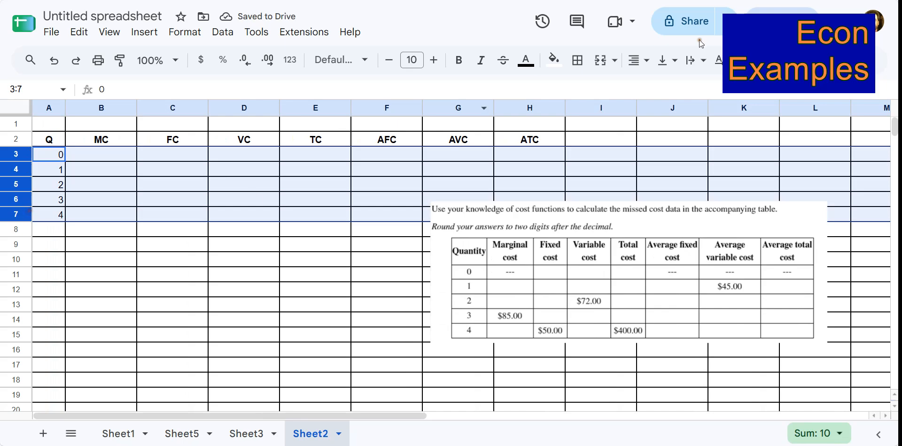
pyautogui.click(638, 60)
pyautogui.click(652, 89)
pyautogui.click(207, 274)
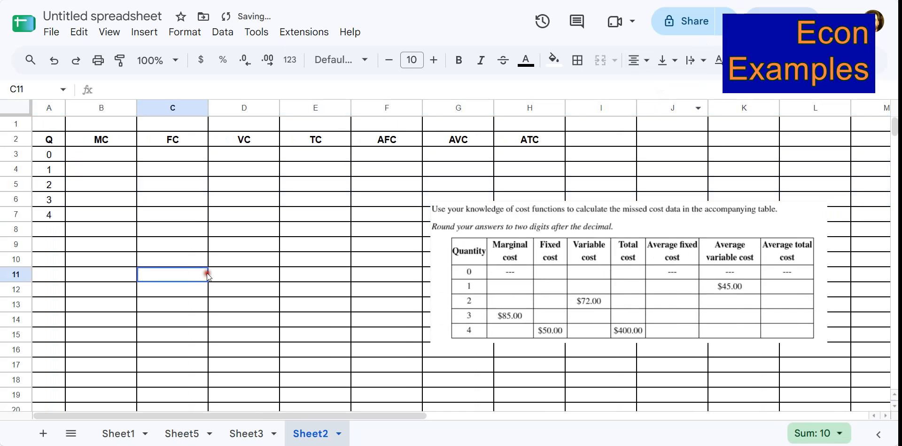
# Enter "--" in the MC, AFC, AVC and ATC cells for quantity 0.
pyautogui.click(111, 156)
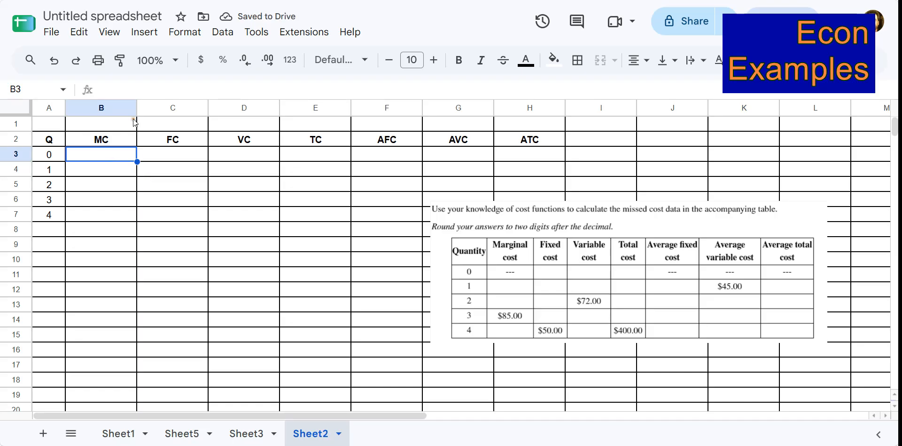
pyautogui.write('--')
pyautogui.press('Return')
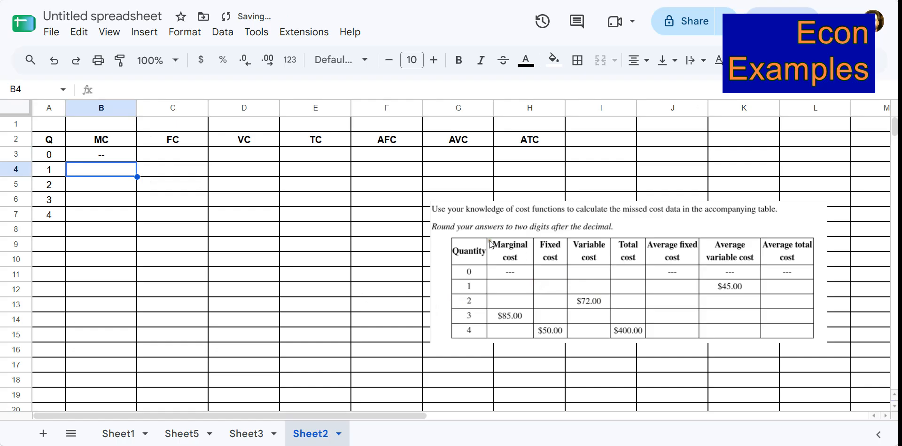
pyautogui.click(397, 161)
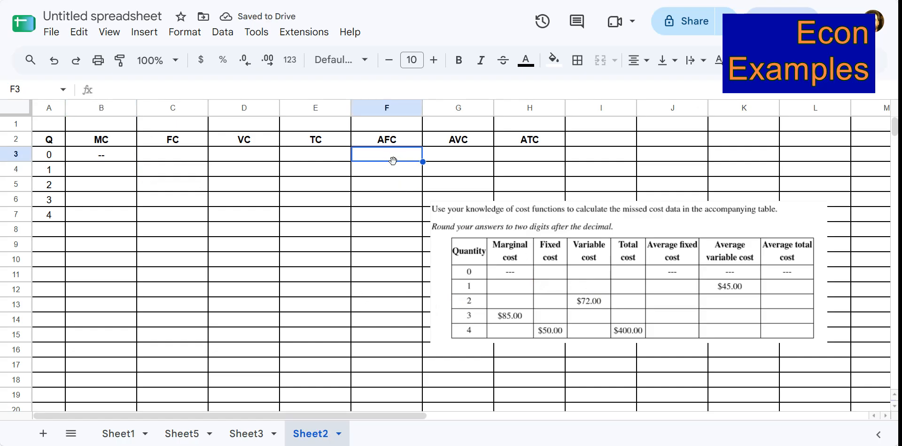
pyautogui.write('--')
pyautogui.click(470, 154)
pyautogui.write('--')
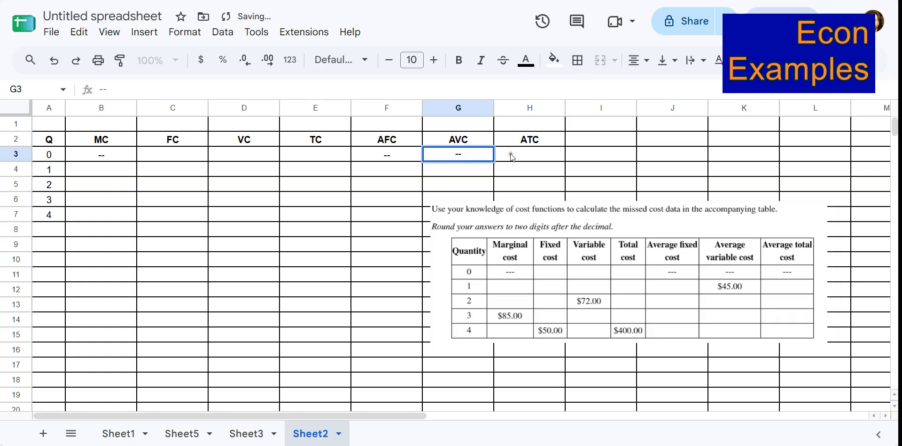
pyautogui.click(513, 156)
pyautogui.write('--')
pyautogui.click(602, 158)
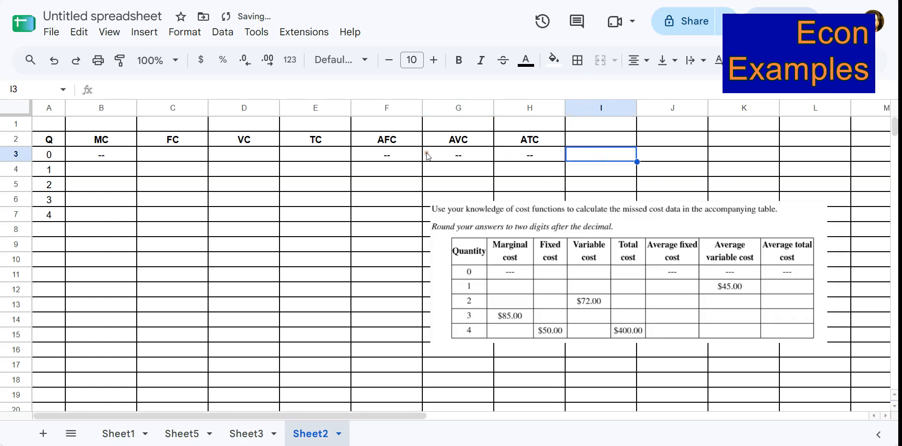
# Enter the given marginal cost 85 for quantity 3.
pyautogui.click(132, 170)
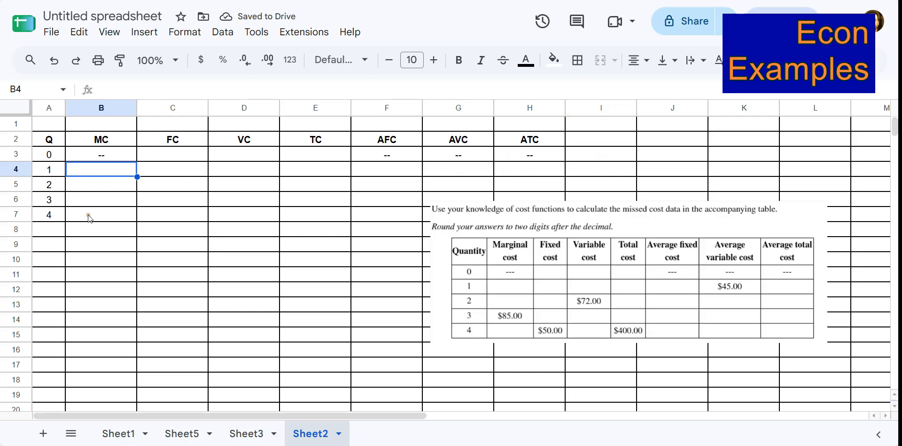
pyautogui.click(77, 199)
pyautogui.write('85')
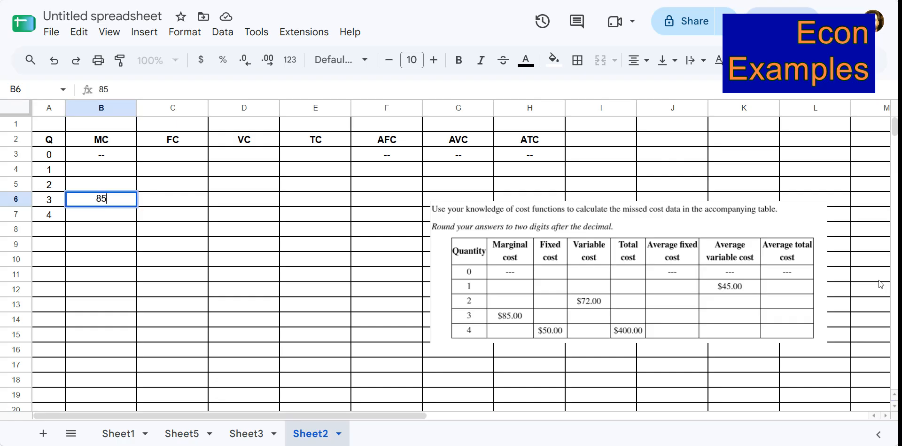
pyautogui.press('Return')
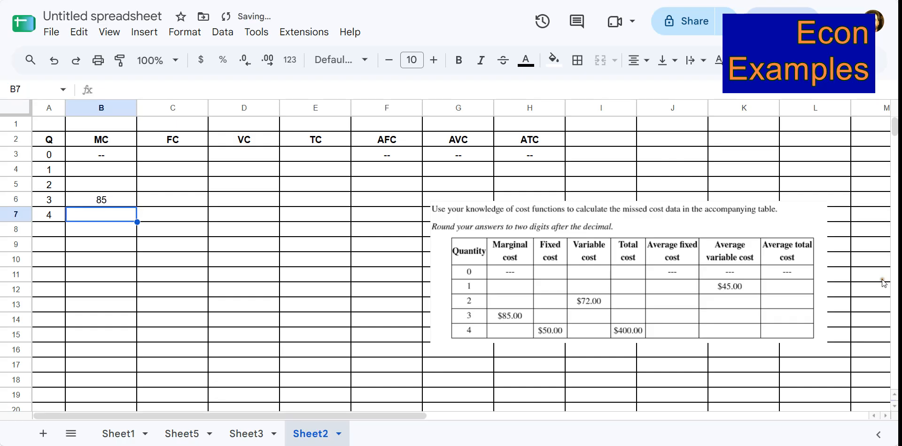
# Enter the given fixed cost 50 for quantity 4 and variable cost 72 for quantity 2.
pyautogui.click(192, 220)
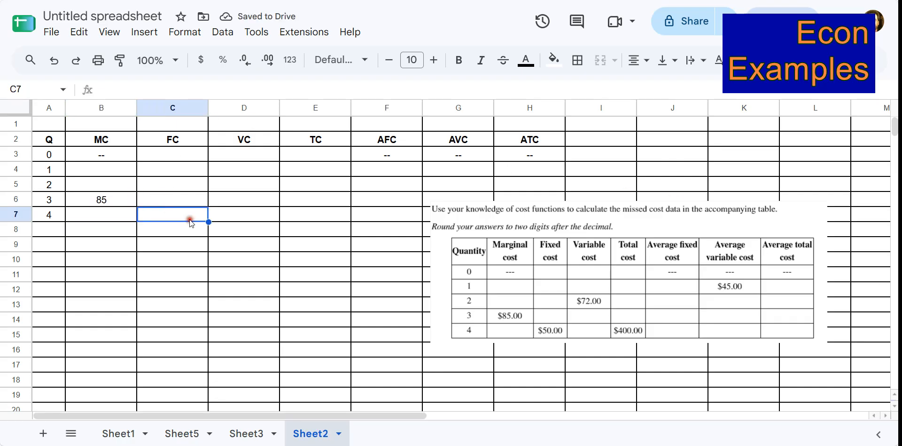
pyautogui.write('50')
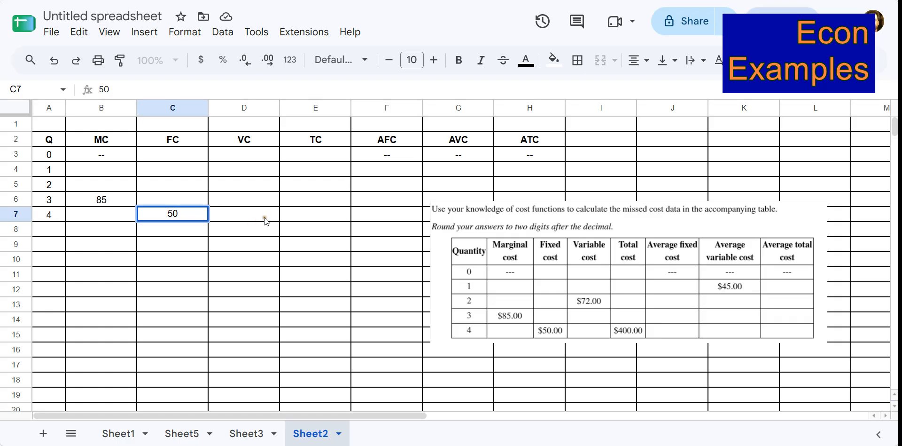
pyautogui.click(262, 186)
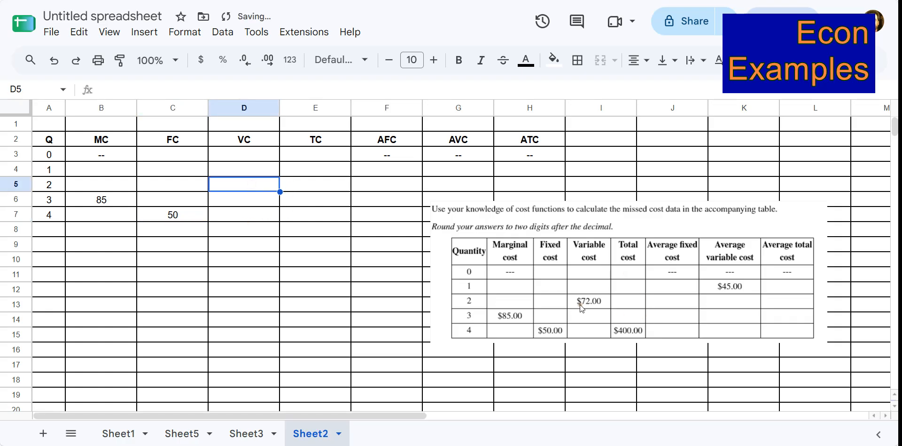
pyautogui.write('72')
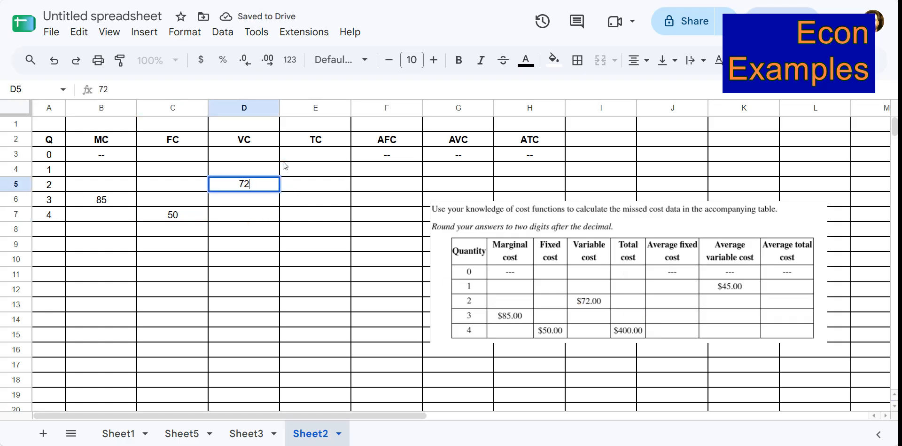
pyautogui.press('Return')
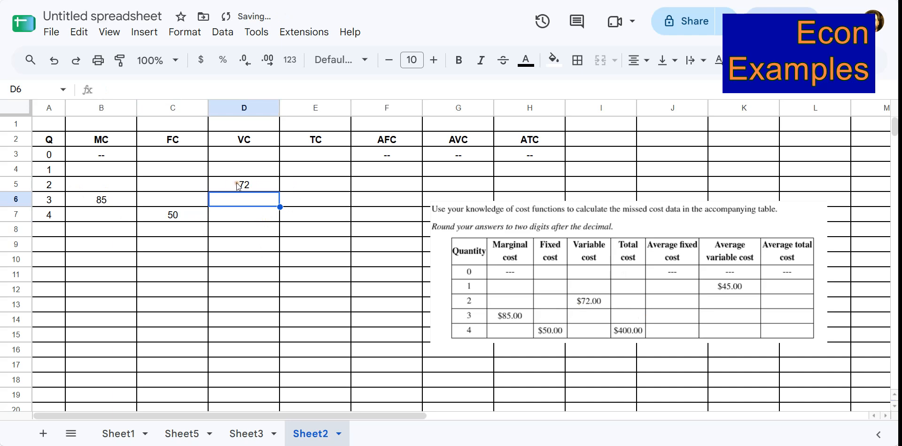
# Enter the given total cost 400 for quantity 4 and average variable cost 45 for quantity 1.
pyautogui.click(315, 213)
pyautogui.write('400')
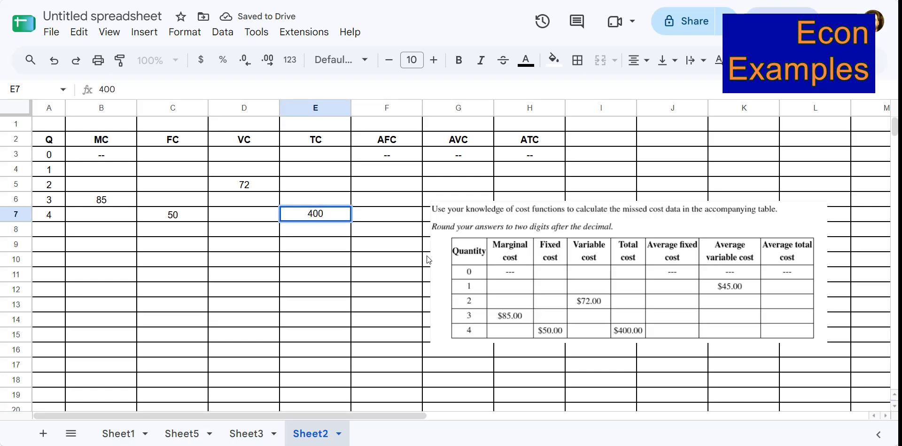
pyautogui.press('Return')
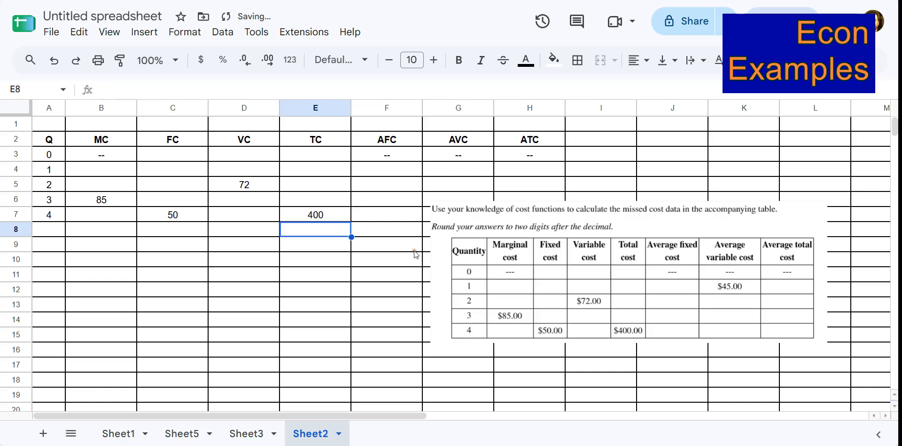
pyautogui.click(472, 169)
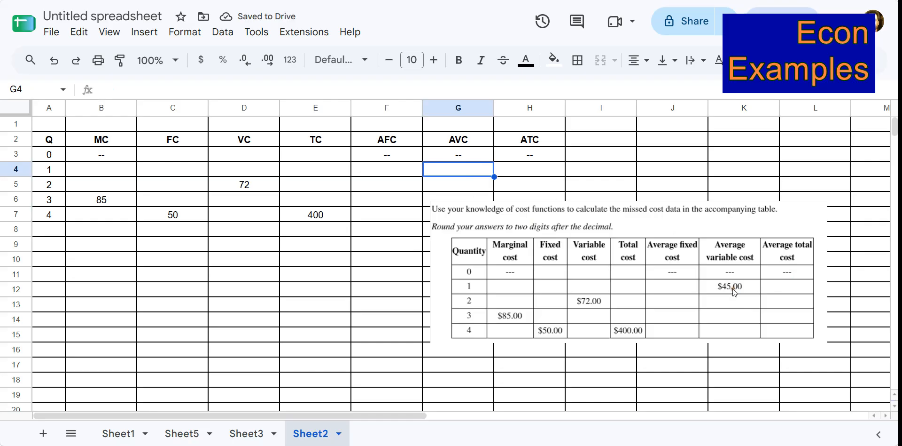
pyautogui.write('45')
pyautogui.press('Return')
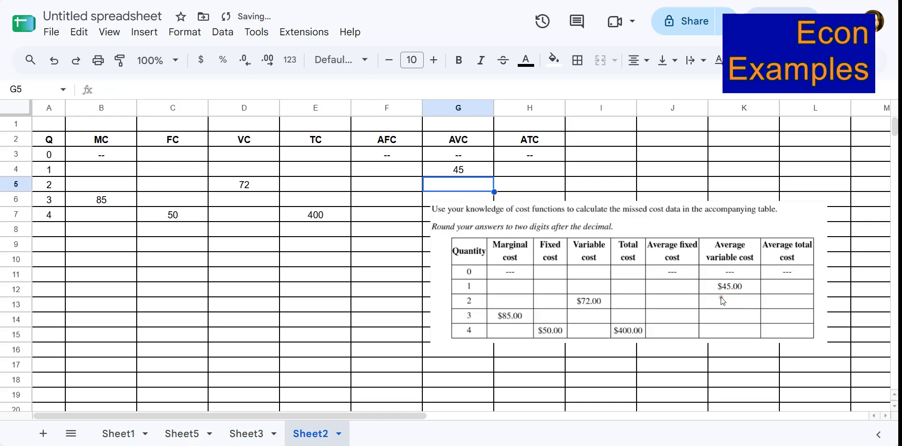
# Move the problem picture down below the cost table.
pyautogui.moveTo(723, 300); pyautogui.dragTo(349, 373)
pyautogui.click(305, 256)
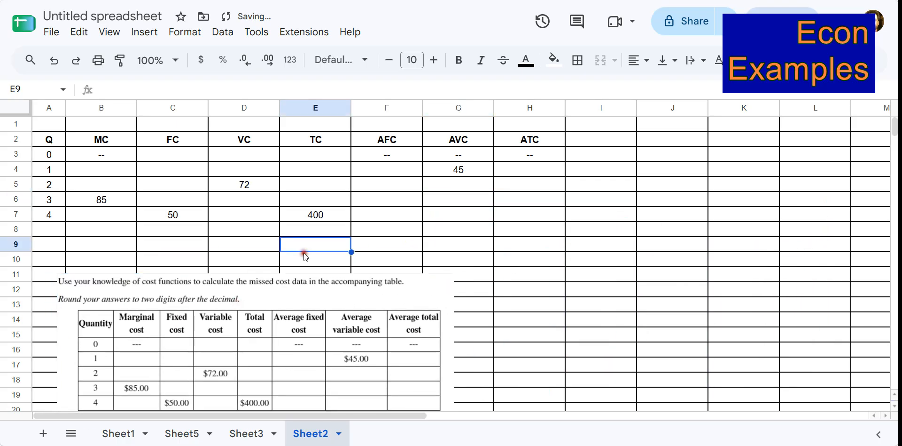
# Narrow columns B through H so the table fits more compactly.
pyautogui.hotkey('ctrl', '+')
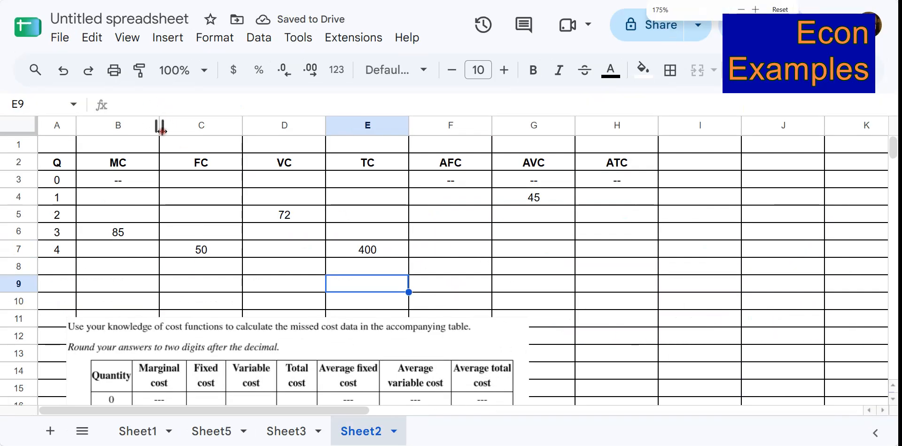
pyautogui.moveTo(160, 125); pyautogui.dragTo(127, 125)
pyautogui.moveTo(211, 125); pyautogui.dragTo(190, 125)
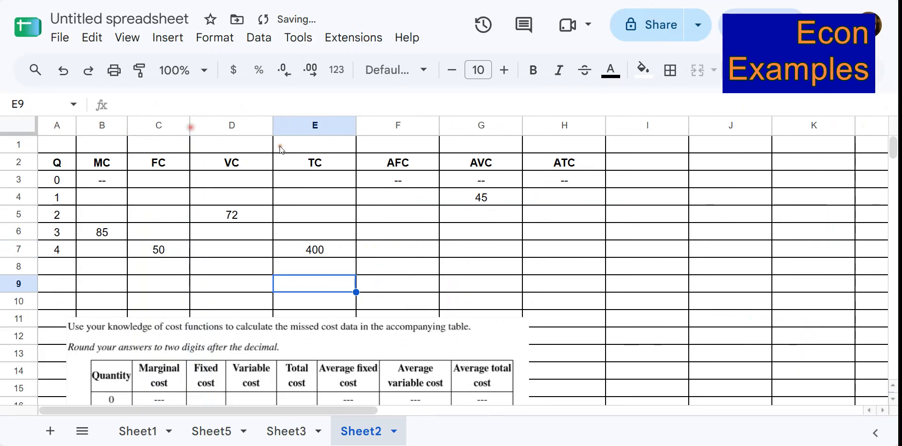
pyautogui.moveTo(274, 126); pyautogui.dragTo(241, 125)
pyautogui.moveTo(324, 125); pyautogui.dragTo(293, 126)
pyautogui.moveTo(376, 126); pyautogui.dragTo(354, 125)
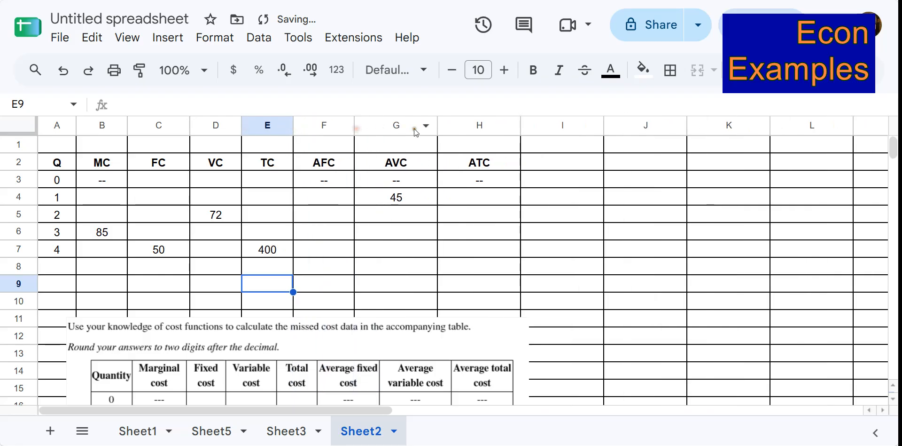
pyautogui.moveTo(437, 125); pyautogui.dragTo(422, 125)
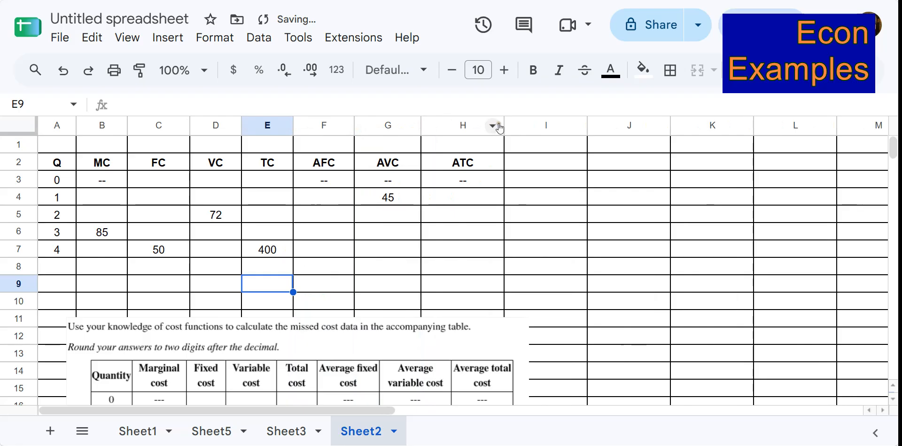
pyautogui.moveTo(504, 125); pyautogui.dragTo(486, 125)
pyautogui.click(532, 240)
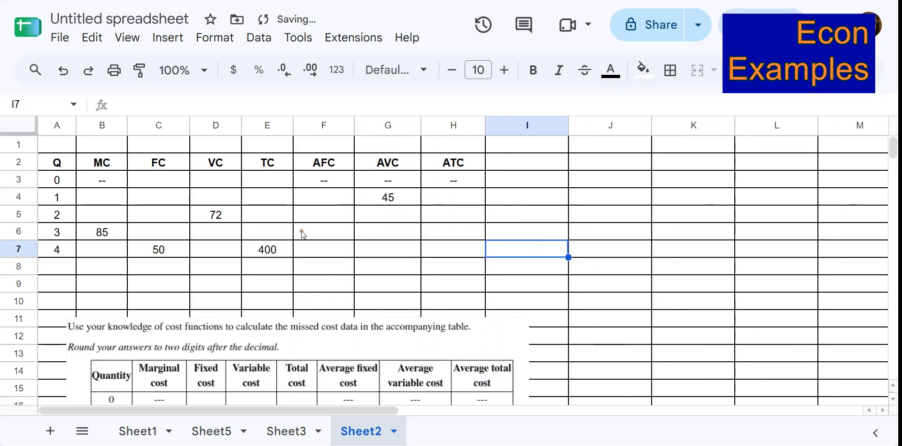
# Apply currency format to the table's data cells B3:H7.
pyautogui.hotkey('ctrl', '+')
pyautogui.click(155, 238)
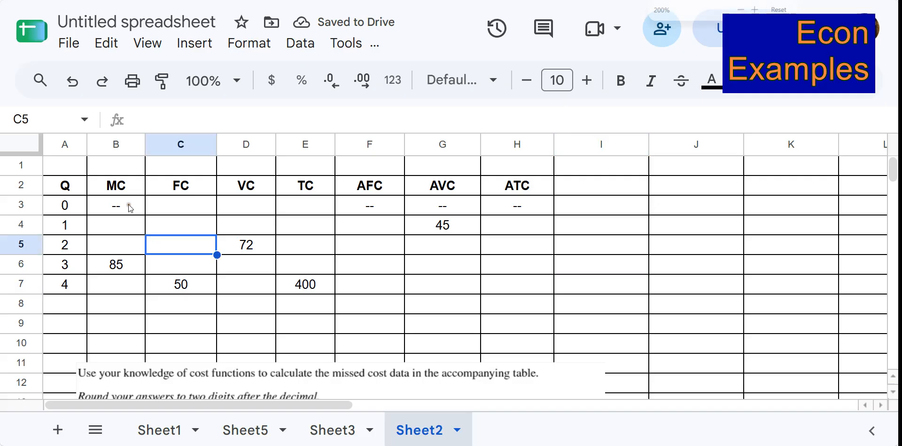
pyautogui.moveTo(129, 204); pyautogui.dragTo(494, 279)
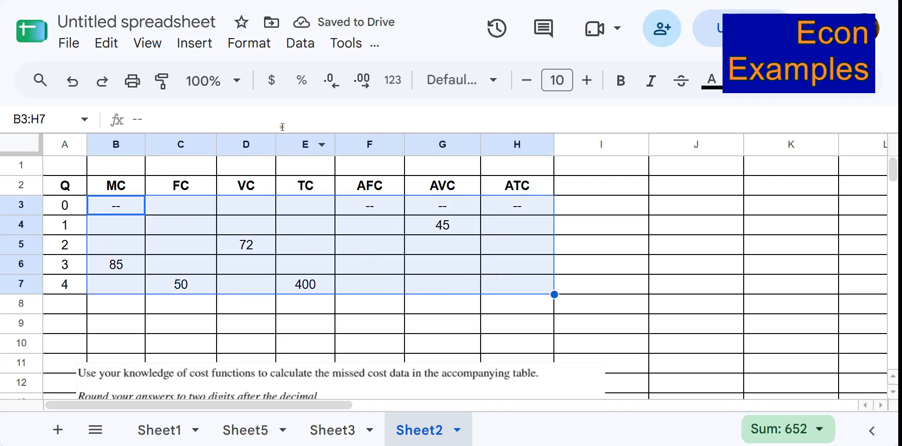
pyautogui.click(271, 80)
pyautogui.click(288, 238)
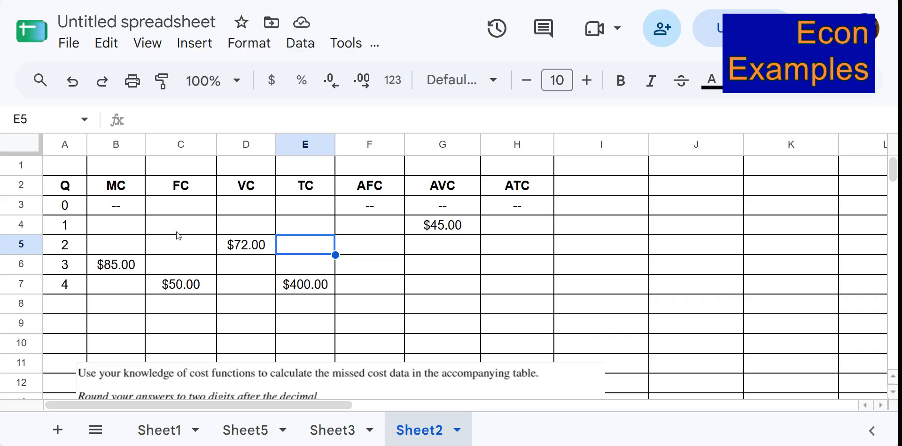
# Fill the fixed cost of $50 up from quantity 4 into all rows for quantities 0 to 3.
pyautogui.hotkey('ctrl', '+')
pyautogui.scroll(-1, 291, 284)
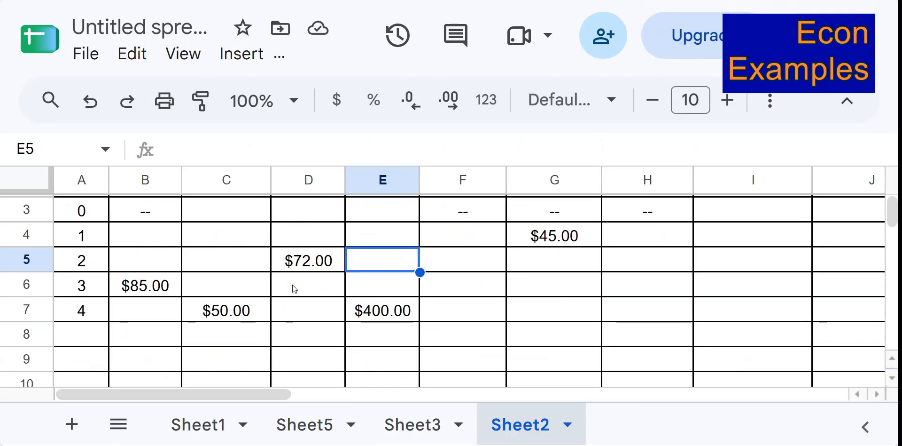
pyautogui.scroll(1, 292, 284)
pyautogui.hotkey('ctrl', '-')
pyautogui.scroll(1, 258, 264)
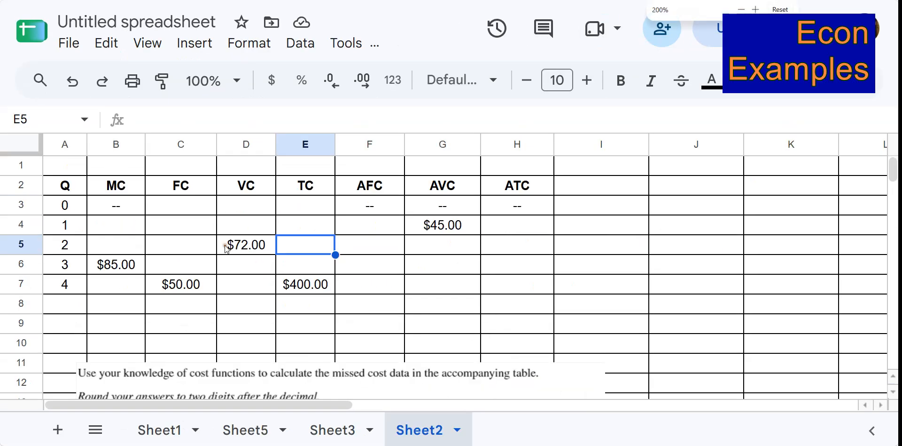
pyautogui.hotkey('ctrl', '+')
pyautogui.click(239, 258)
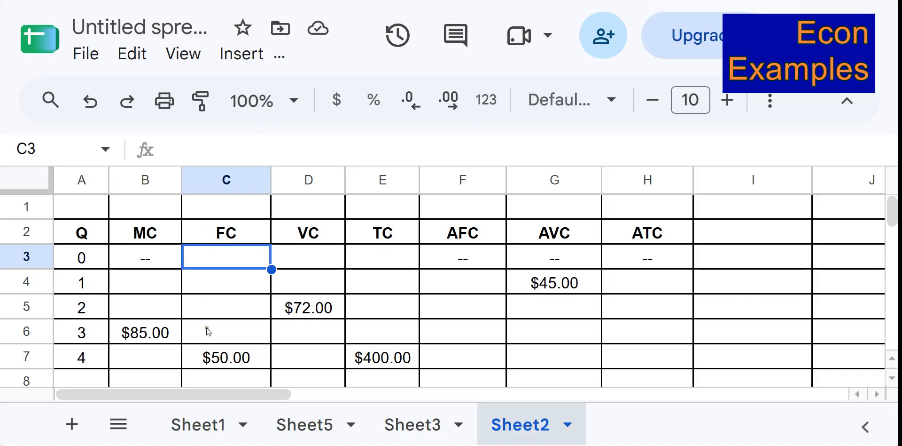
pyautogui.click(228, 359)
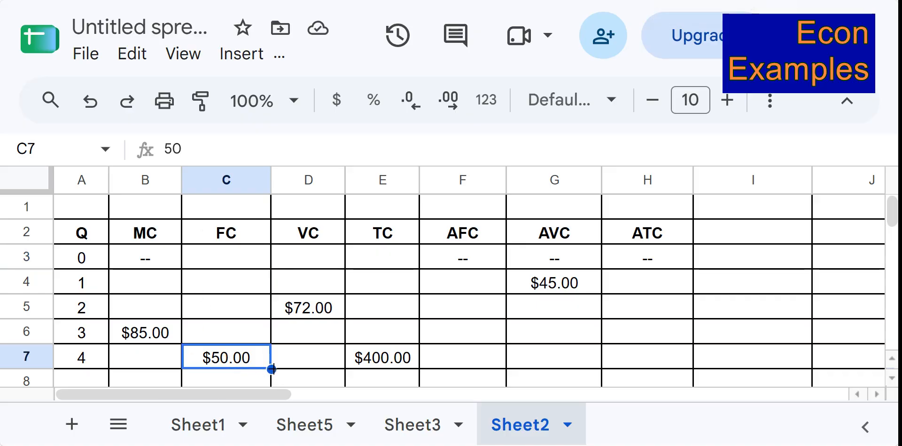
pyautogui.moveTo(272, 369); pyautogui.dragTo(262, 262)
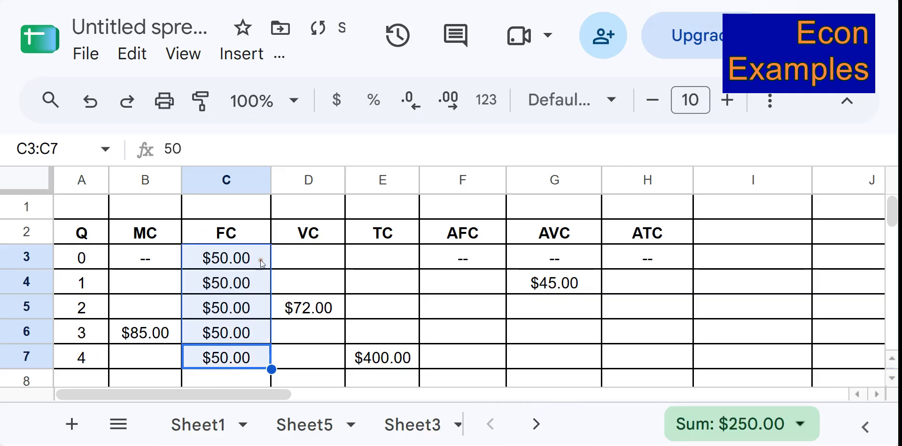
# Calculate total cost for quantity 2 as fixed plus variable cost with the formula =C5+D5.
pyautogui.click(333, 250)
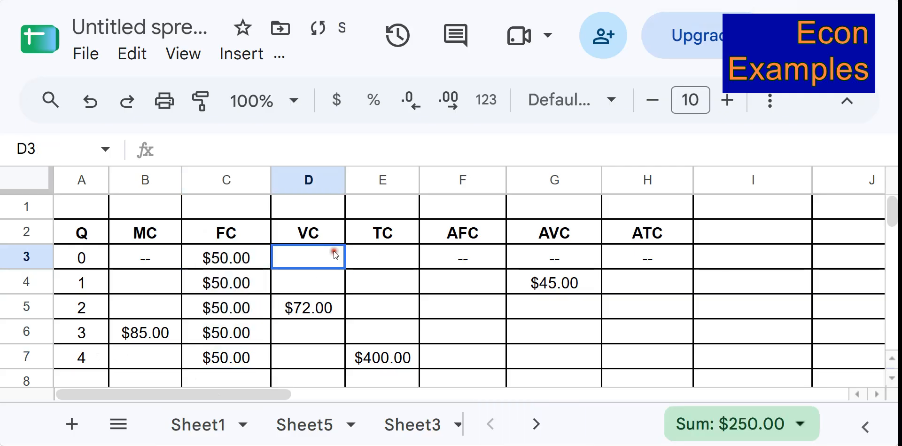
pyautogui.click(385, 313)
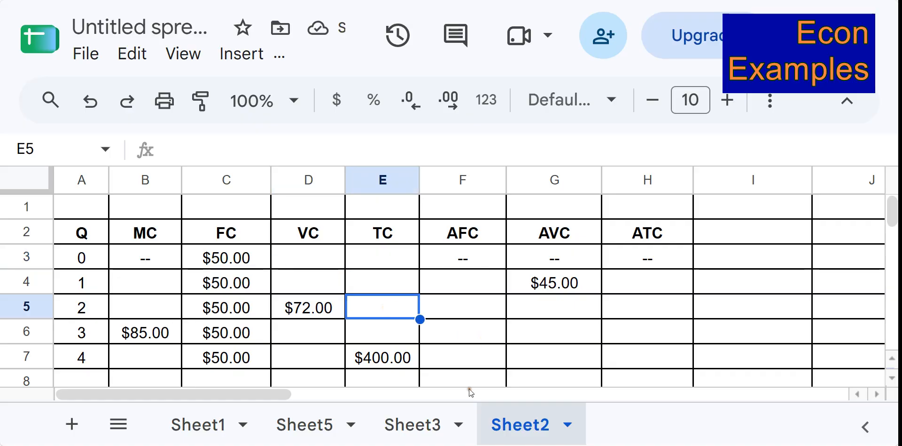
pyautogui.write('=')
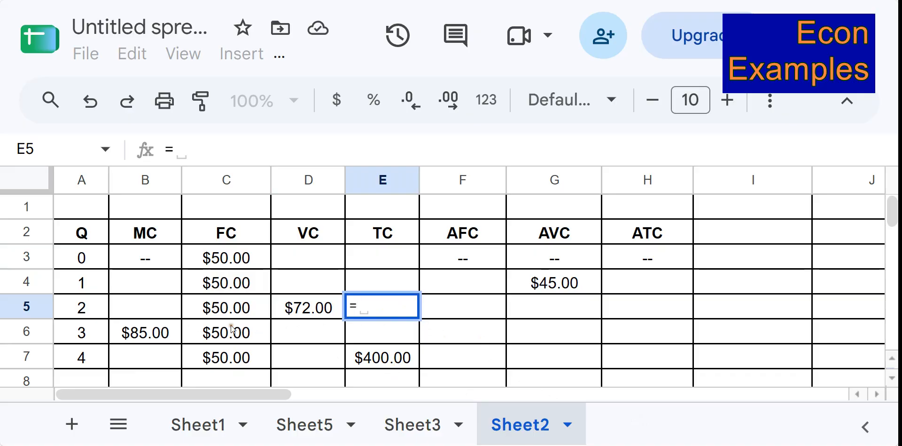
pyautogui.click(225, 312)
pyautogui.write('+')
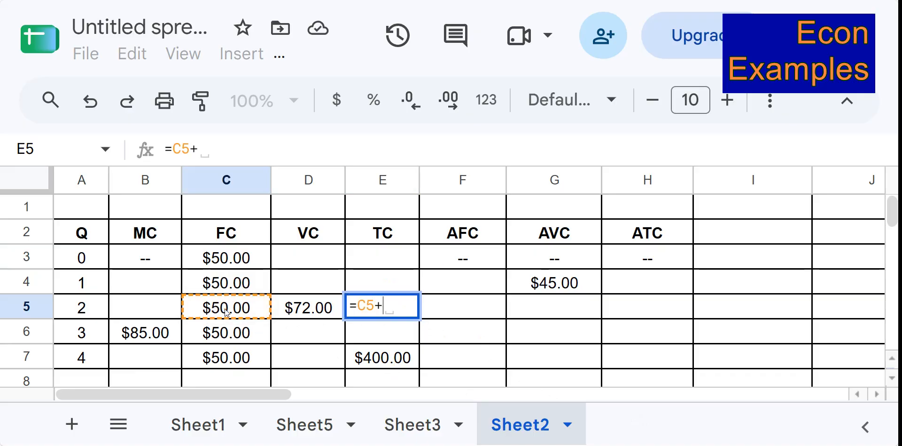
pyautogui.click(307, 312)
pyautogui.press('Return')
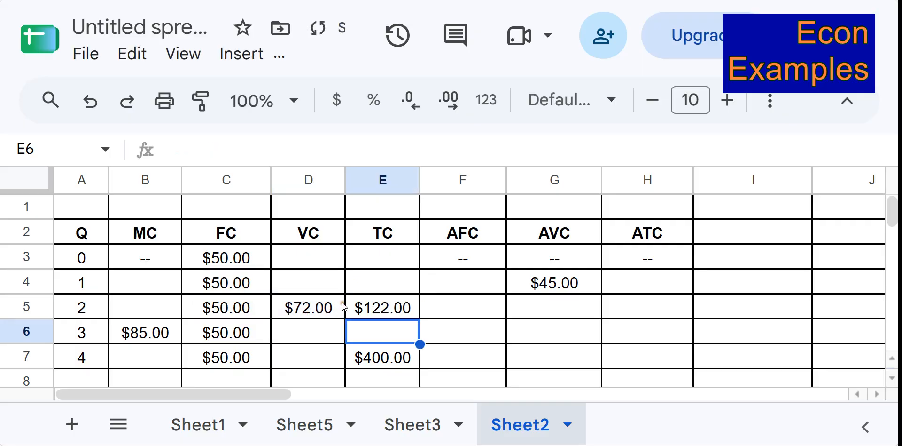
pyautogui.click(368, 303)
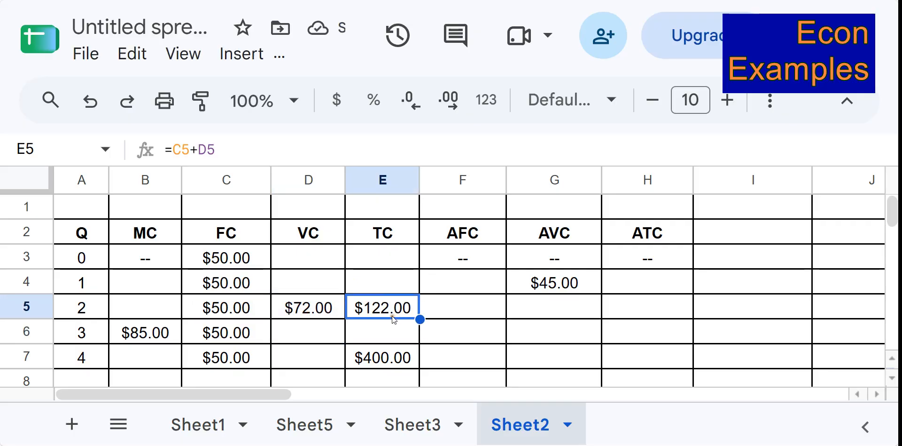
# Write the note FC/Q above the AFC column header.
pyautogui.click(447, 282)
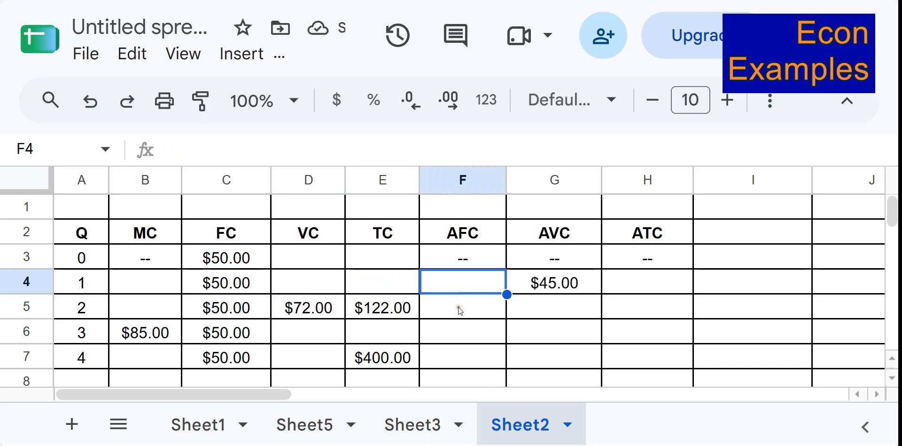
pyautogui.click(460, 214)
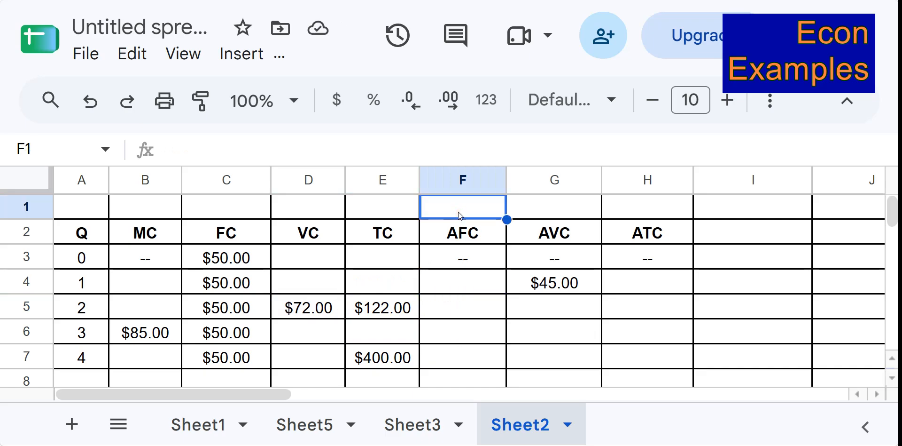
pyautogui.write('FC/Q')
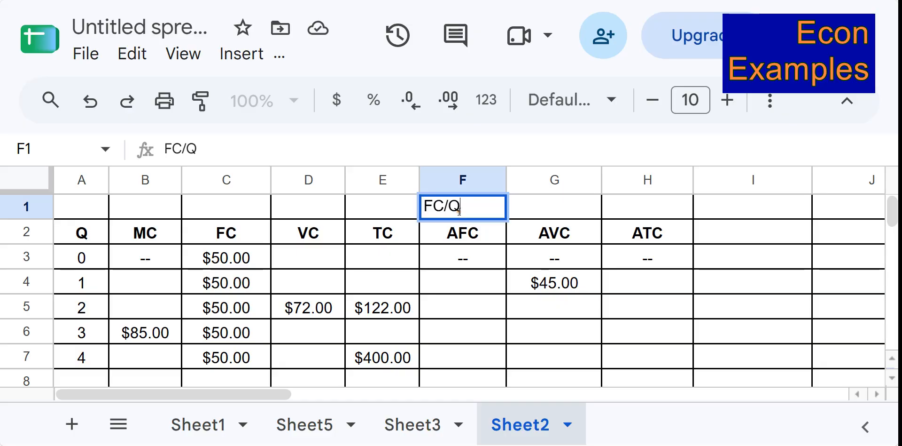
# Calculate AFC for quantity 1 with =C4/A4 and accept the suggested autofill for quantities 2 to 4.
pyautogui.click(457, 283)
pyautogui.write('=')
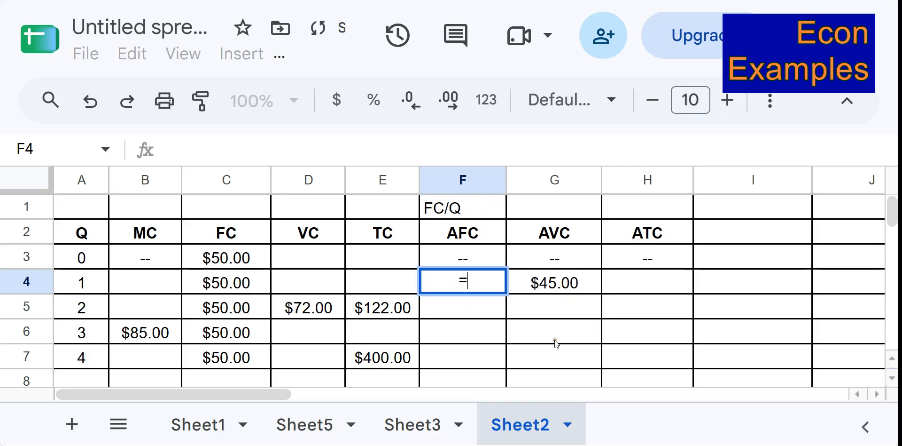
pyautogui.click(224, 278)
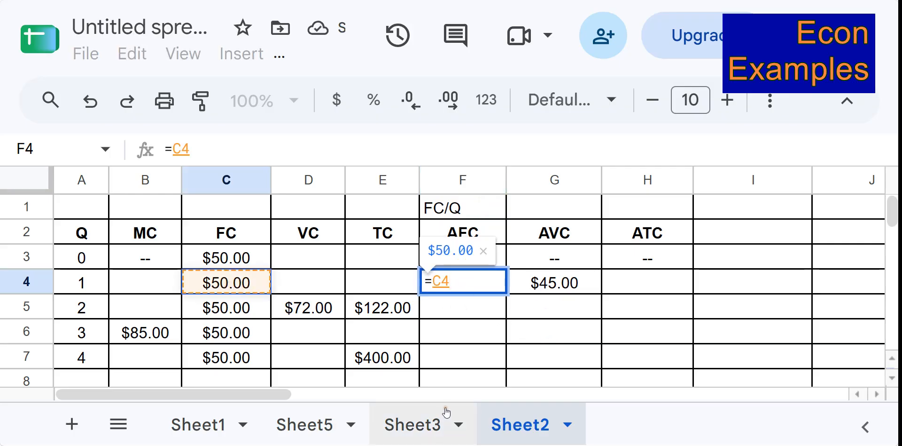
pyautogui.write('/')
pyautogui.click(66, 282)
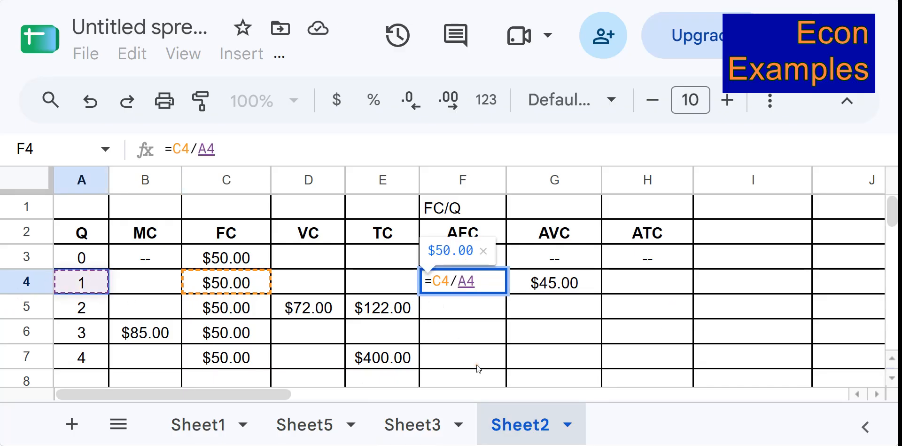
pyautogui.press('Return')
pyautogui.scroll(-1, 639, 329)
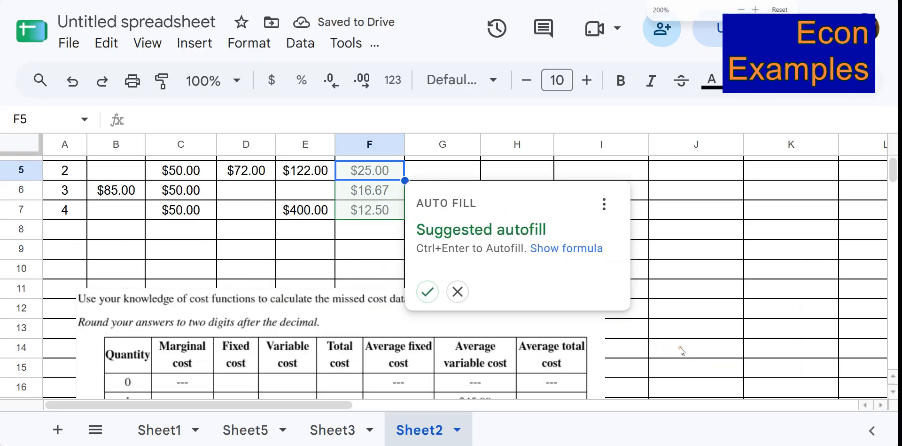
pyautogui.click(535, 410)
pyautogui.scroll(1, 429, 293)
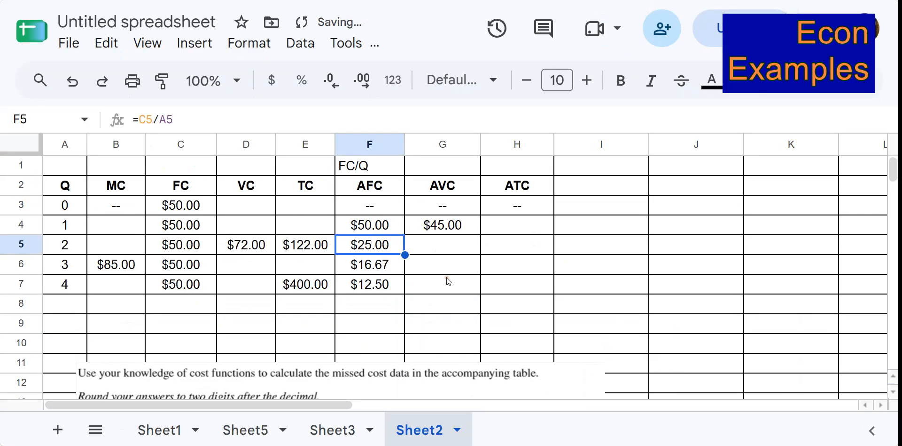
pyautogui.hotkey('ctrl', '+')
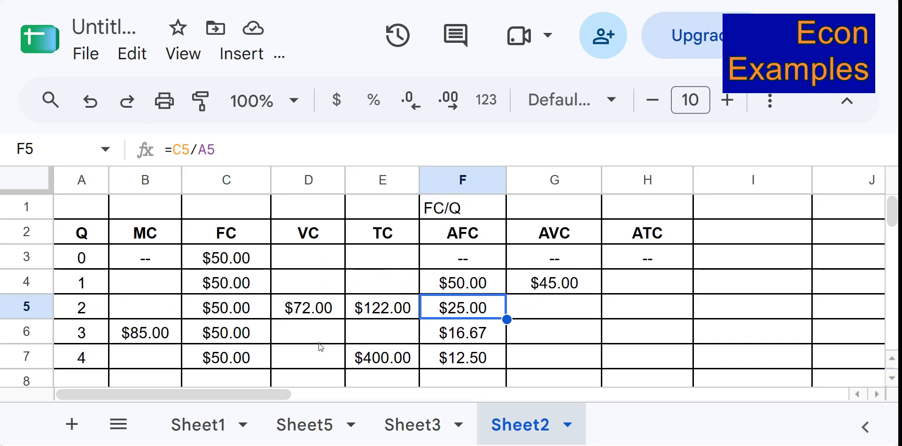
# Calculate total cost for quantity 0 as fixed plus variable cost with the formula =C3+D3.
pyautogui.click(374, 266)
pyautogui.write('=')
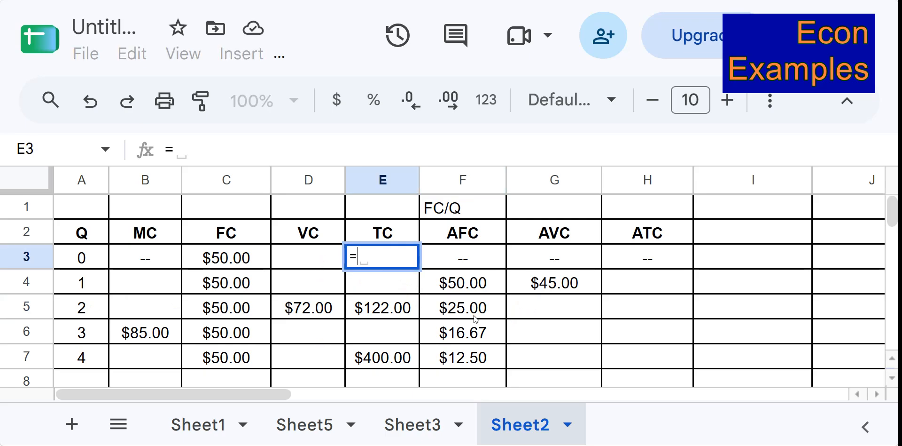
pyautogui.click(246, 260)
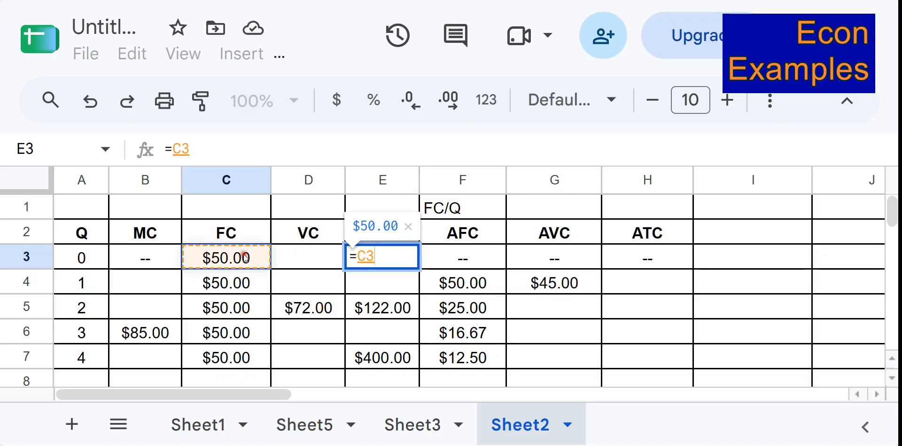
pyautogui.write('+')
pyautogui.click(329, 256)
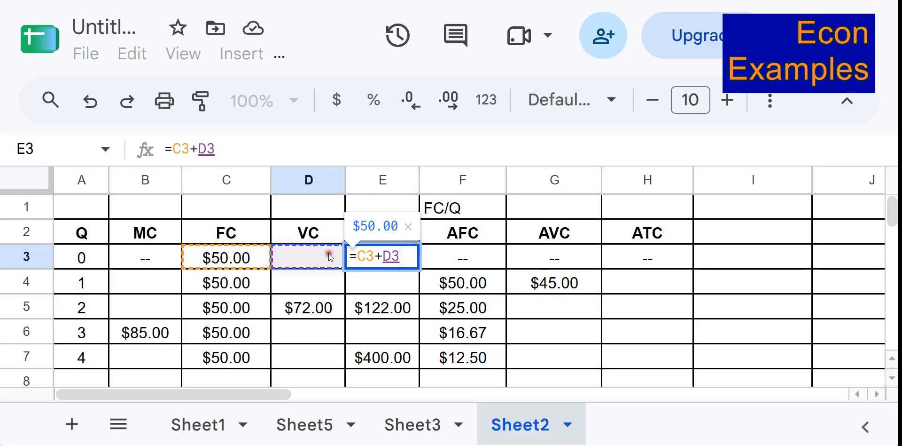
pyautogui.press('Return')
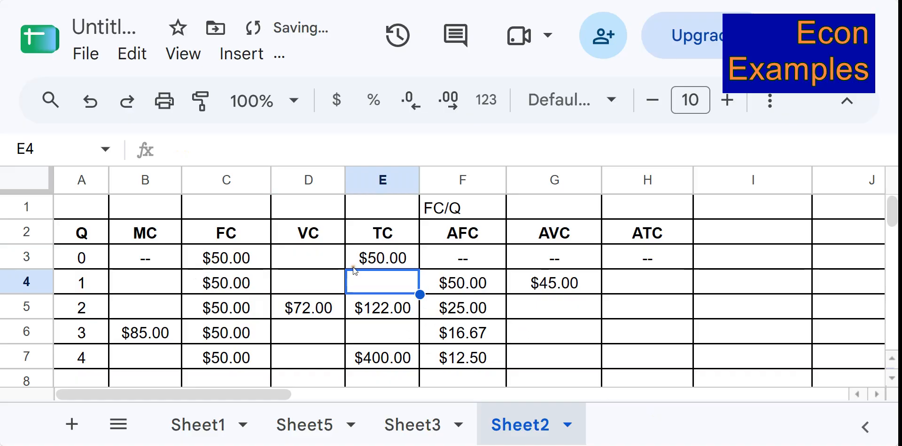
# Enter 0 as the variable cost for quantity 0.
pyautogui.click(319, 256)
pyautogui.write('0')
pyautogui.press('Return')
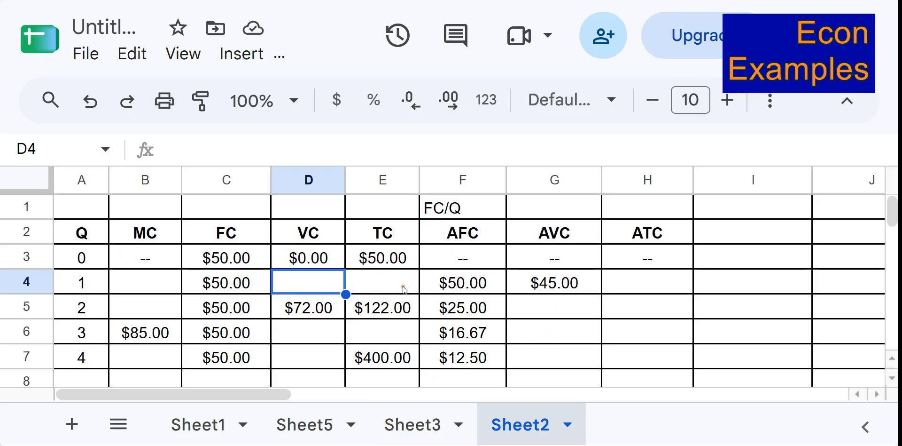
# Write the note VC/Q above the AVC column header.
pyautogui.click(574, 285)
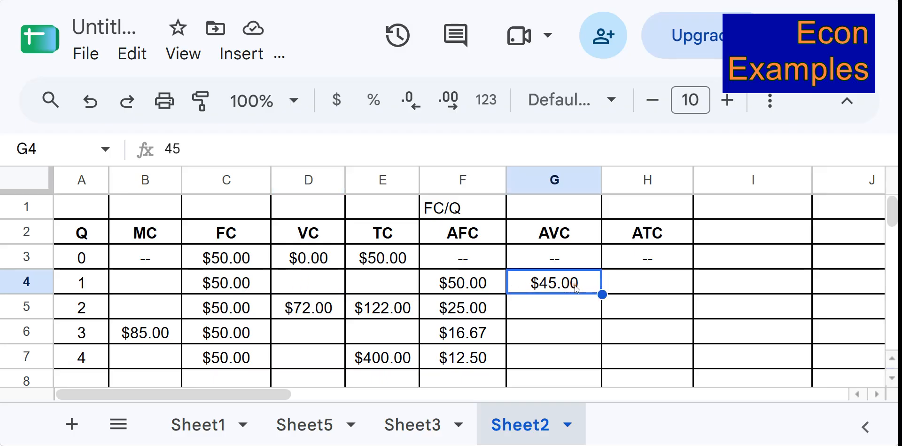
pyautogui.click(572, 210)
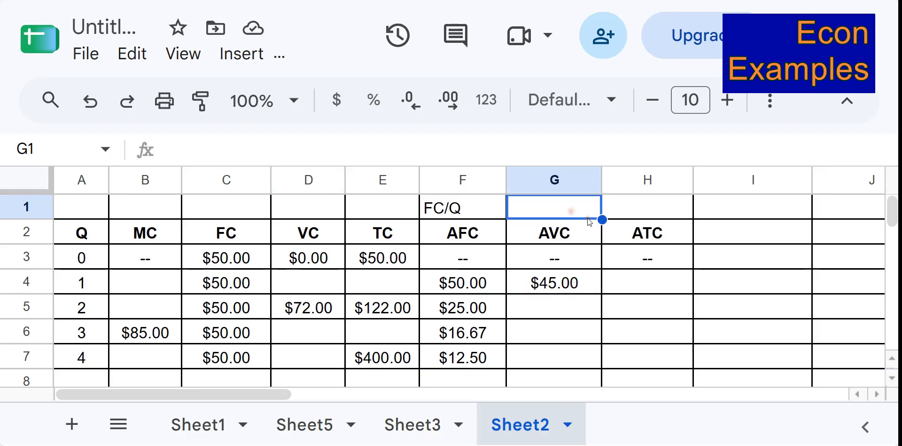
pyautogui.write('VC/Q')
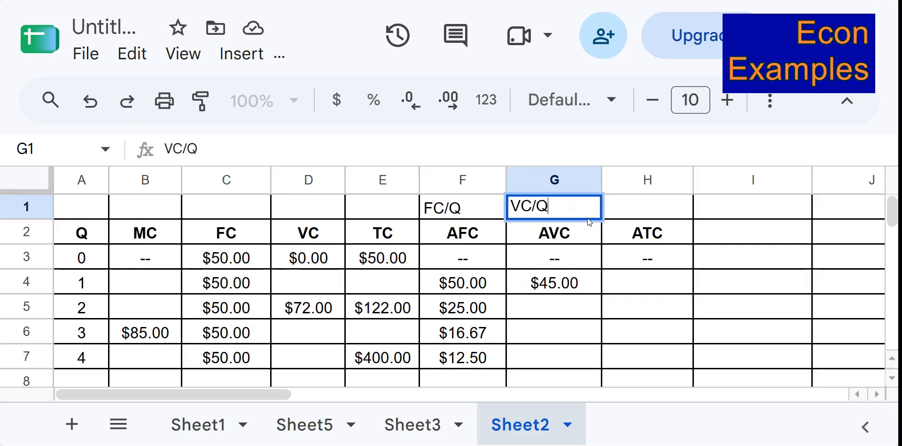
pyautogui.press('Return')
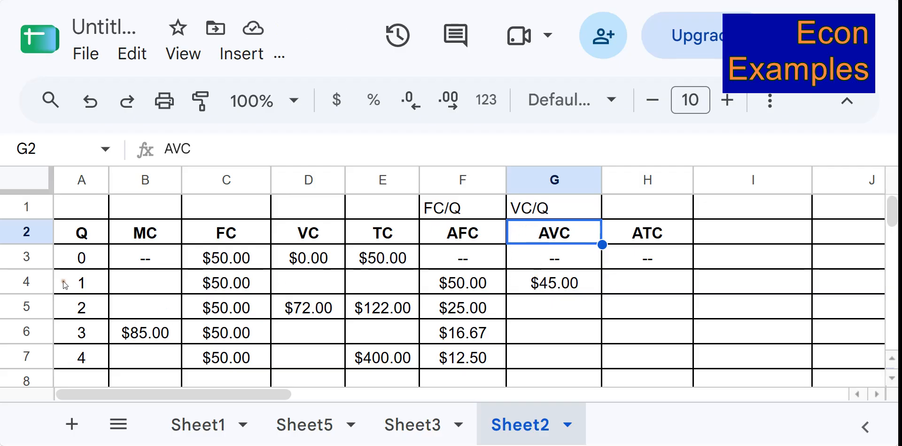
# Calculate variable cost for quantity 1 as AVC times quantity with the formula =G4*A4.
pyautogui.click(309, 279)
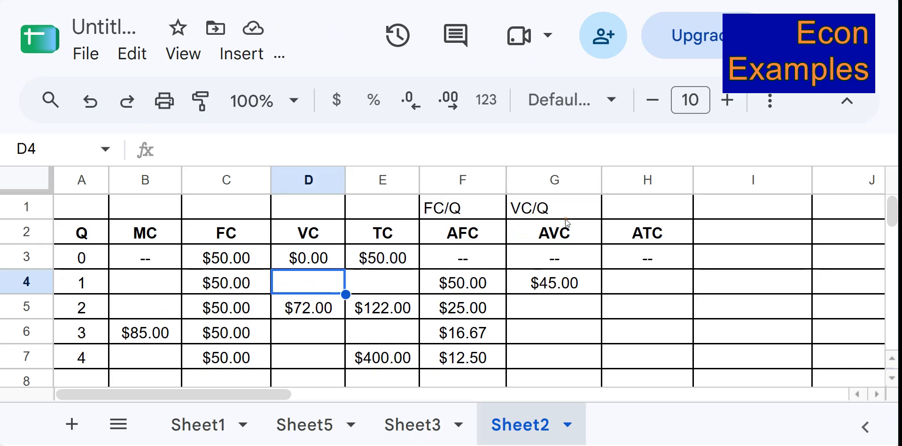
pyautogui.write('0')
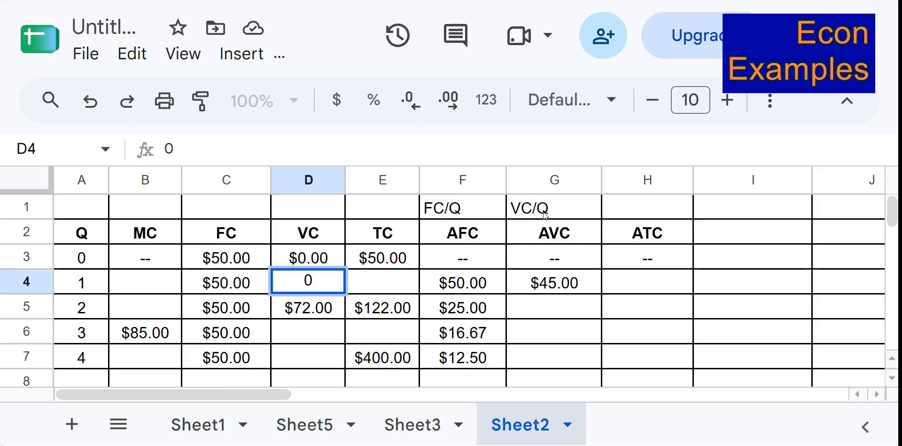
pyautogui.press('BackSpace')
pyautogui.write('=')
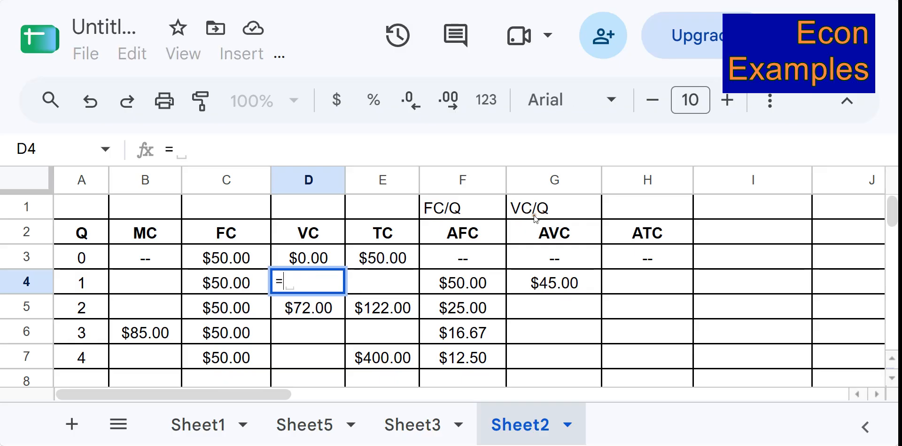
pyautogui.click(559, 286)
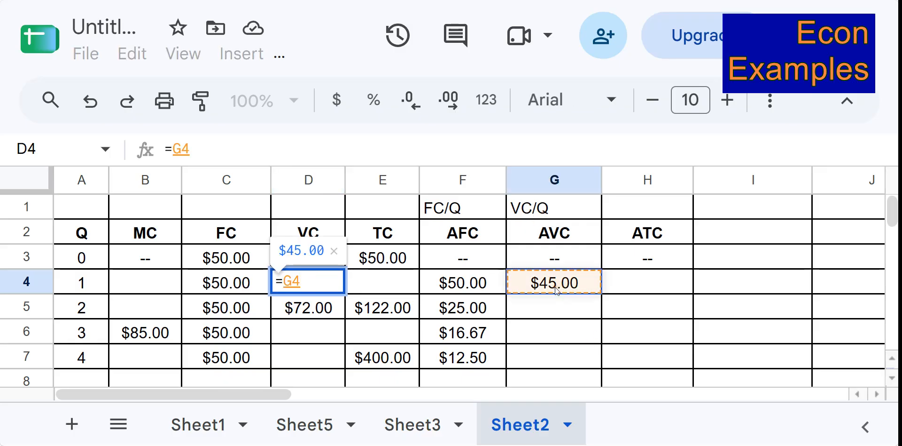
pyautogui.write('*')
pyautogui.click(105, 283)
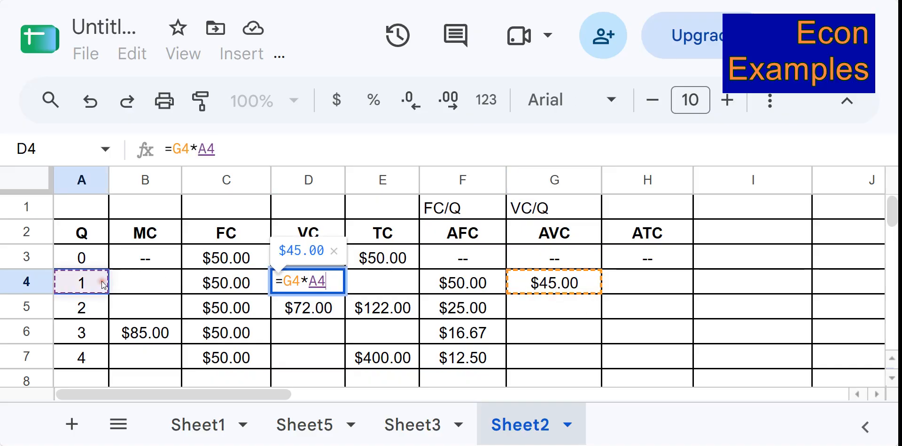
pyautogui.press('Return')
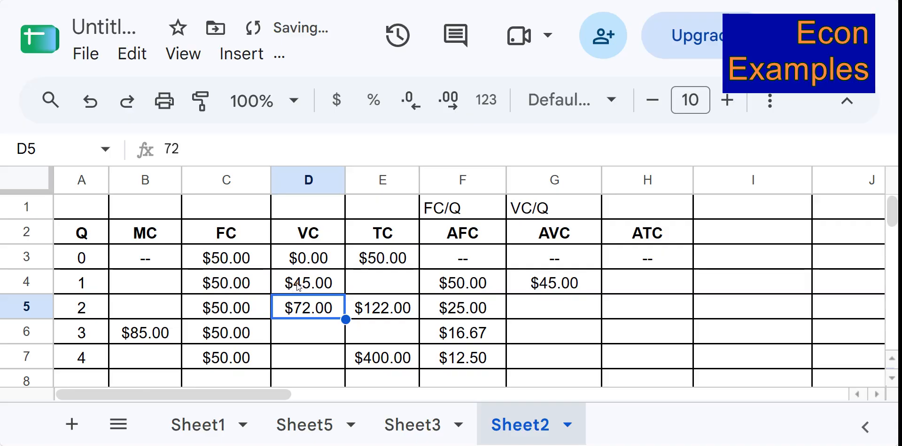
pyautogui.press('Up')
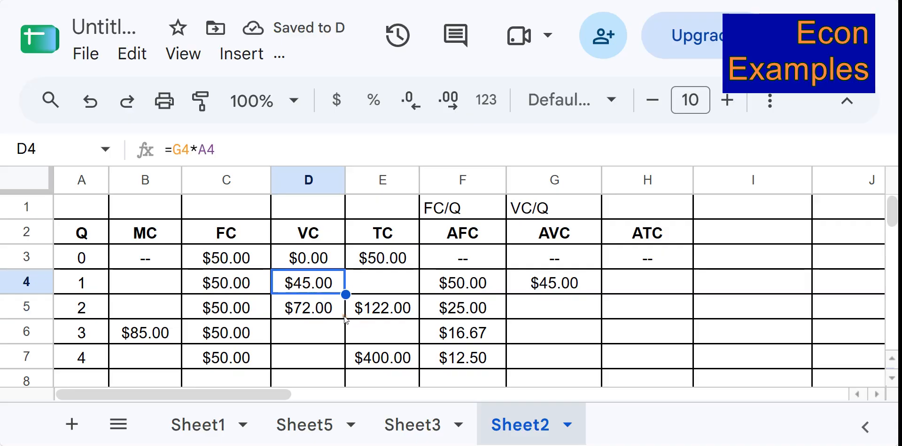
pyautogui.click(336, 324)
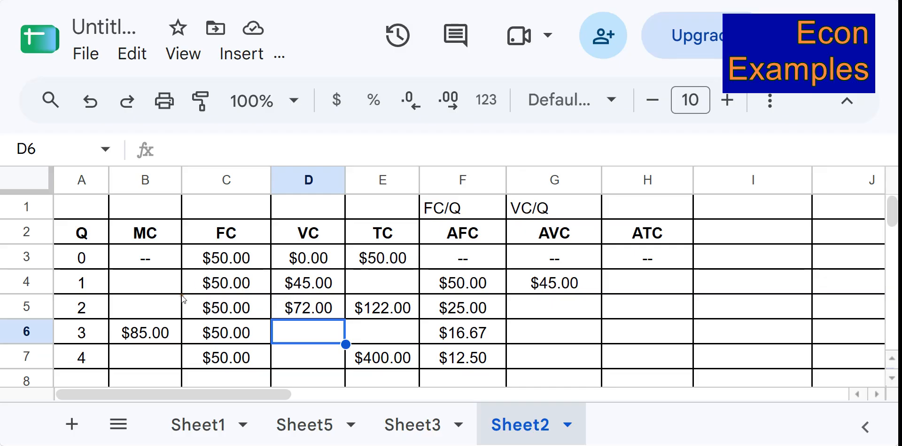
pyautogui.click(175, 284)
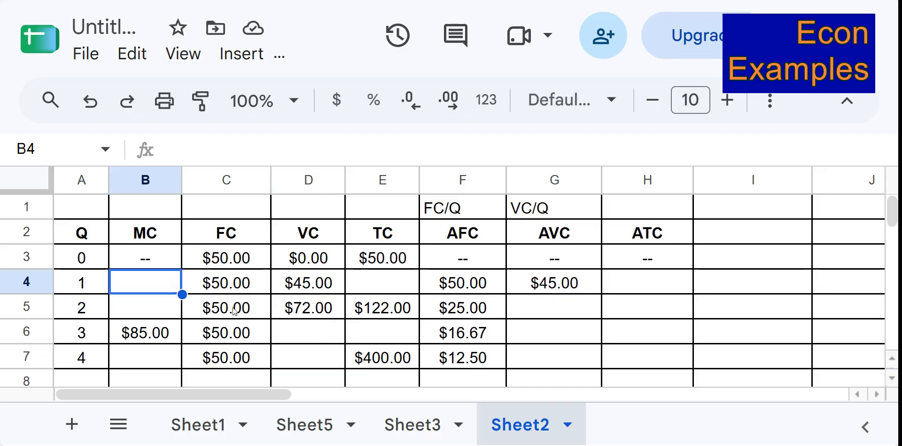
pyautogui.write('=')
pyautogui.click(307, 279)
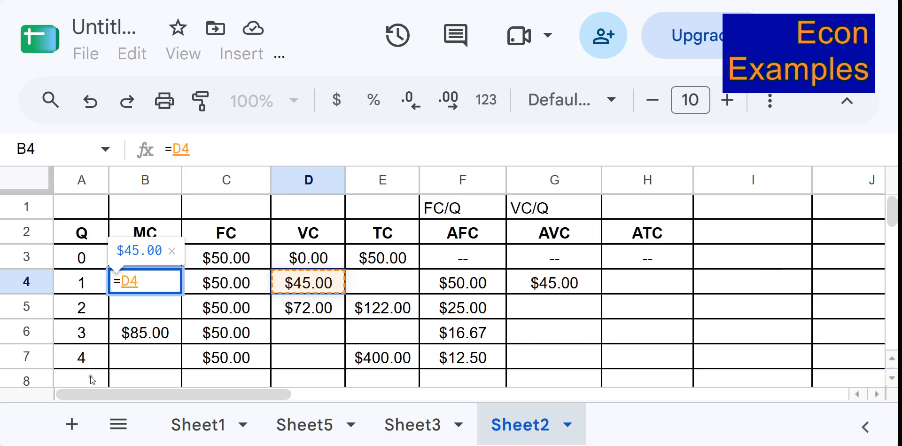
pyautogui.press('Escape')
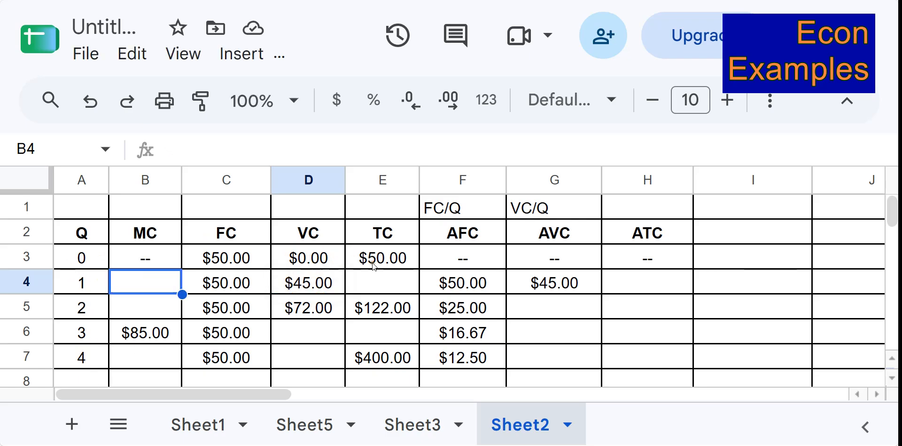
# Fill the total cost formula from quantity 0 down to quantity 1.
pyautogui.click(403, 264)
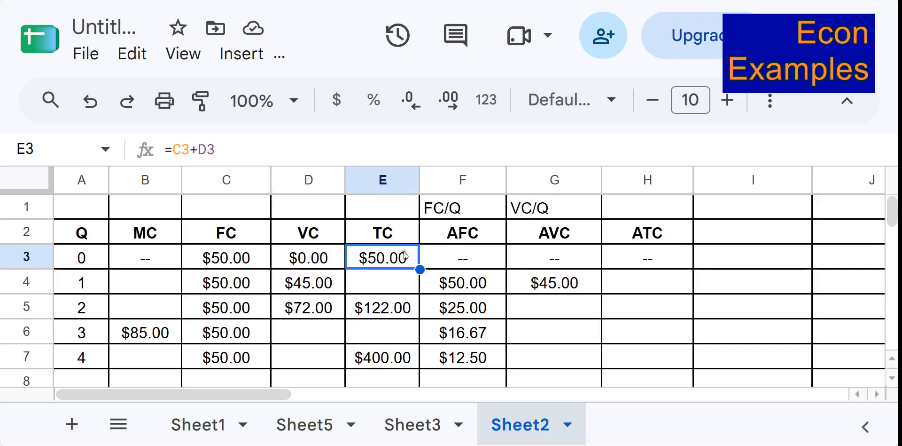
pyautogui.moveTo(420, 269)
pyautogui.mouseDown()
pyautogui.moveTo(418, 282)
pyautogui.moveTo(408, 280)
pyautogui.mouseUp()
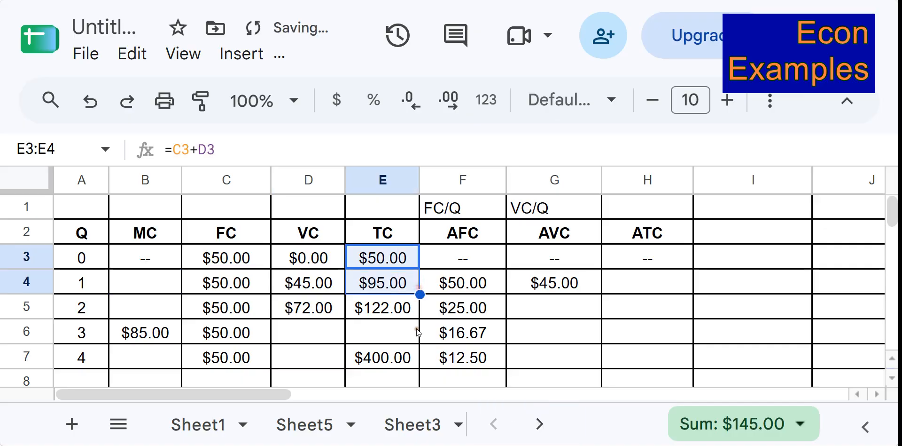
pyautogui.click(402, 285)
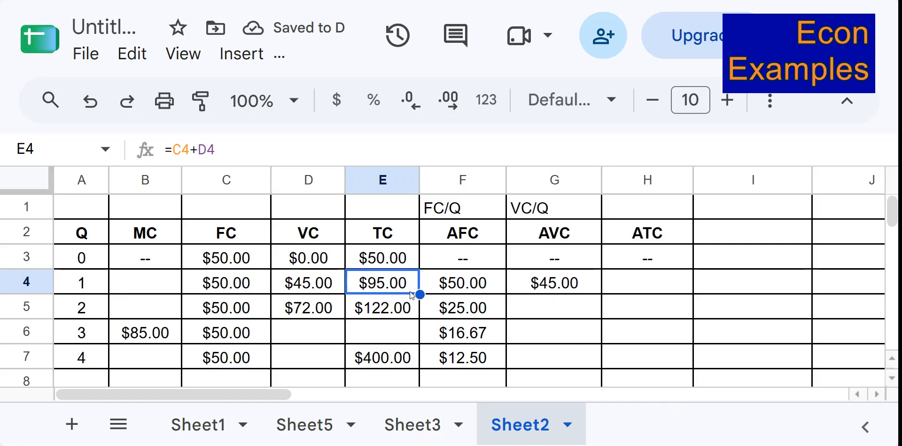
# Calculate marginal cost for quantity 1 as the change in variable cost with =D4-D3.
pyautogui.click(170, 282)
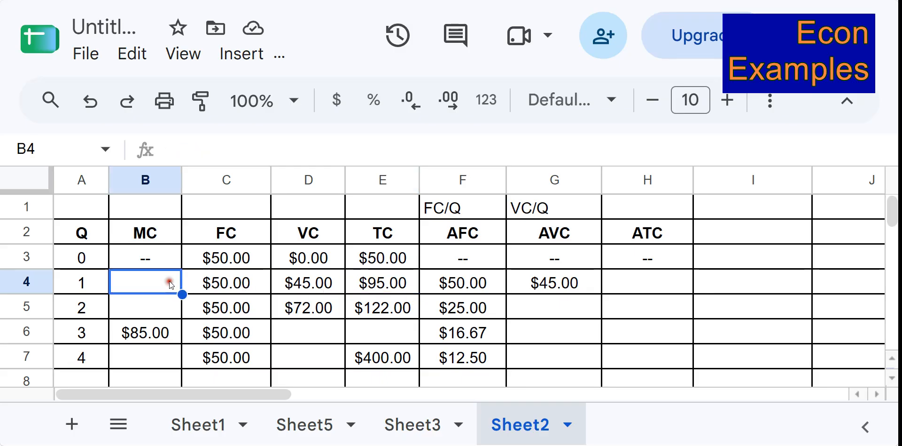
pyautogui.write('=')
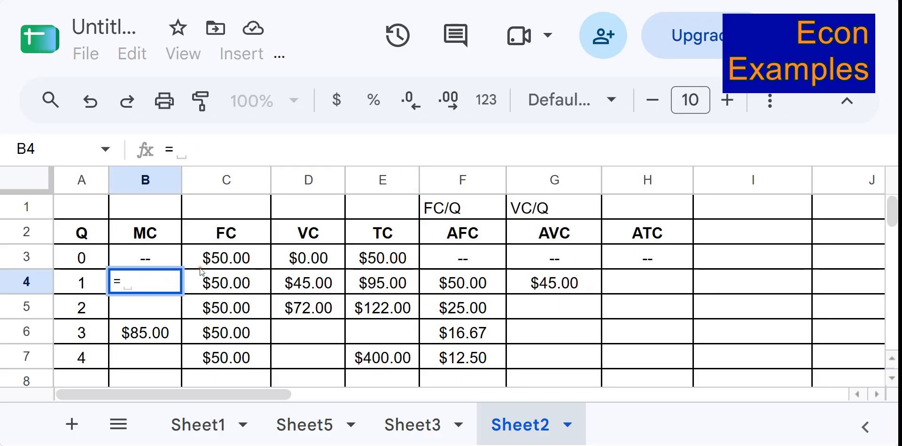
pyautogui.click(295, 281)
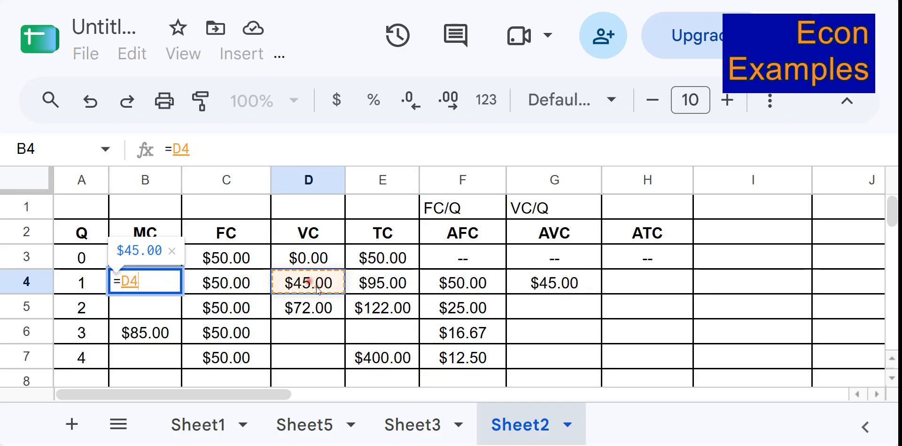
pyautogui.write('-')
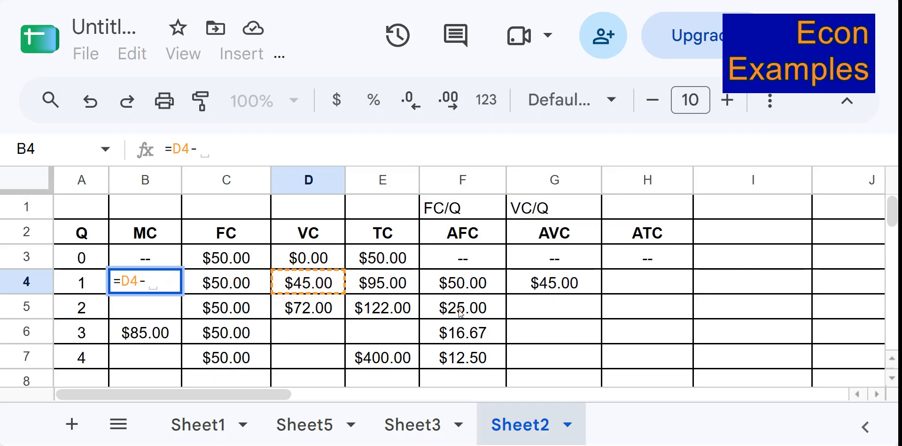
pyautogui.click(335, 264)
pyautogui.press('Return')
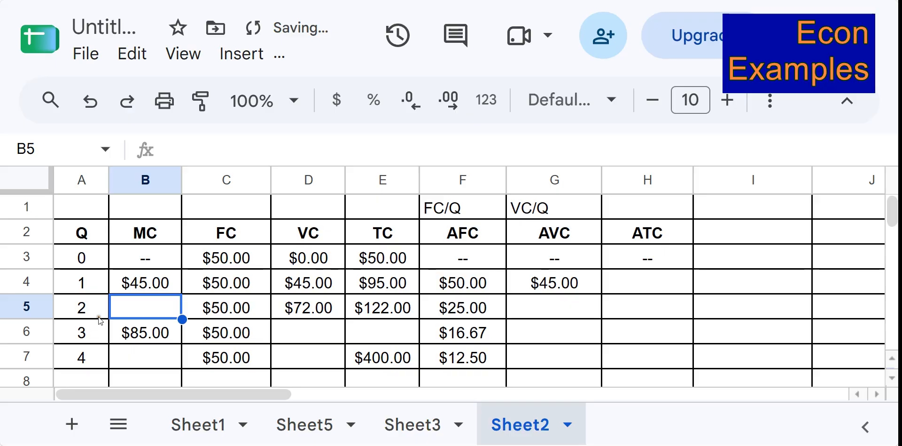
# Calculate marginal cost for quantity 2 with the formula =D5-D4.
pyautogui.write('=')
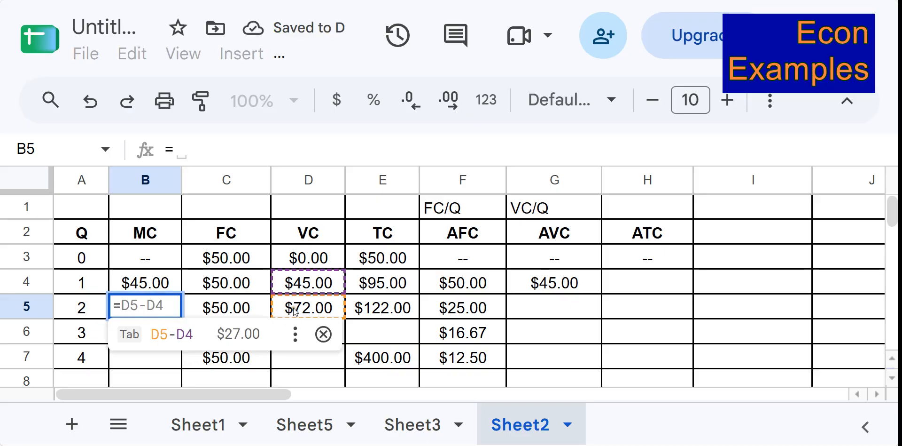
pyautogui.click(332, 311)
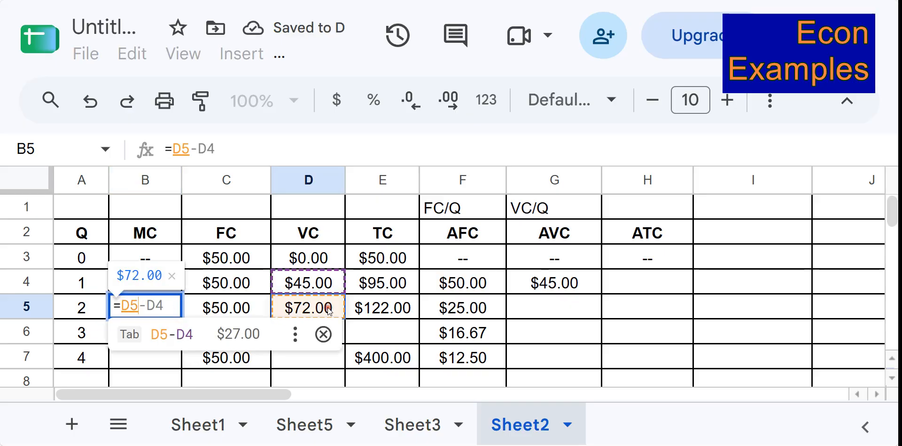
pyautogui.write('-')
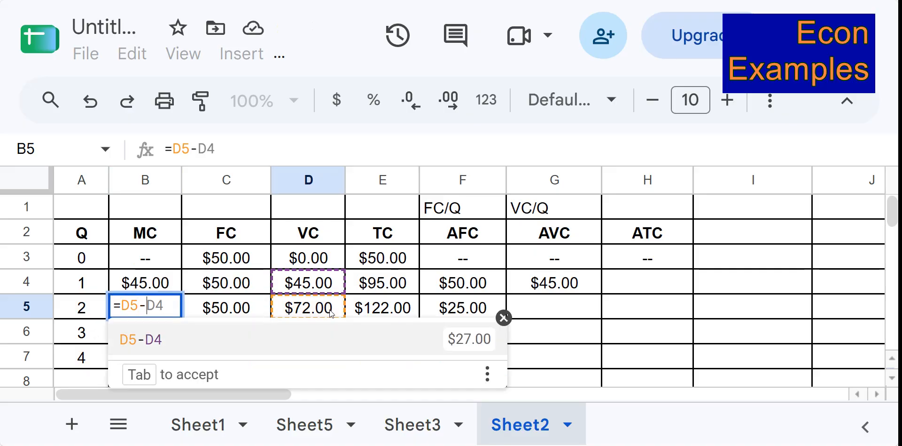
pyautogui.click(333, 287)
pyautogui.press('Return')
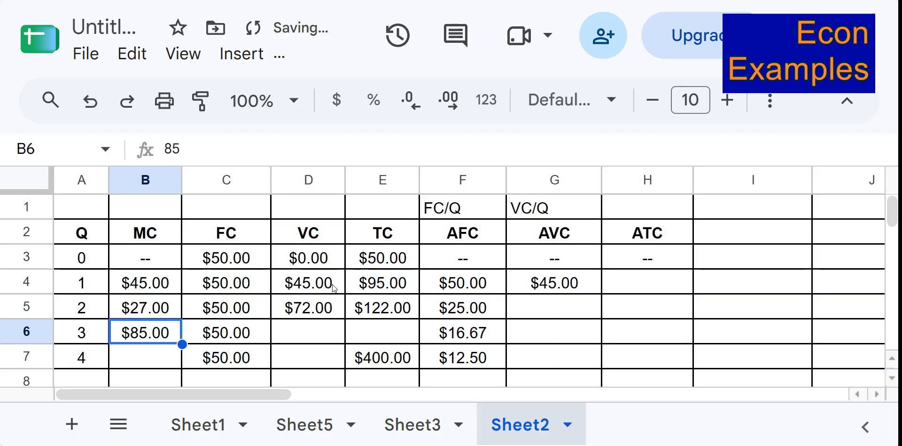
pyautogui.click(130, 306)
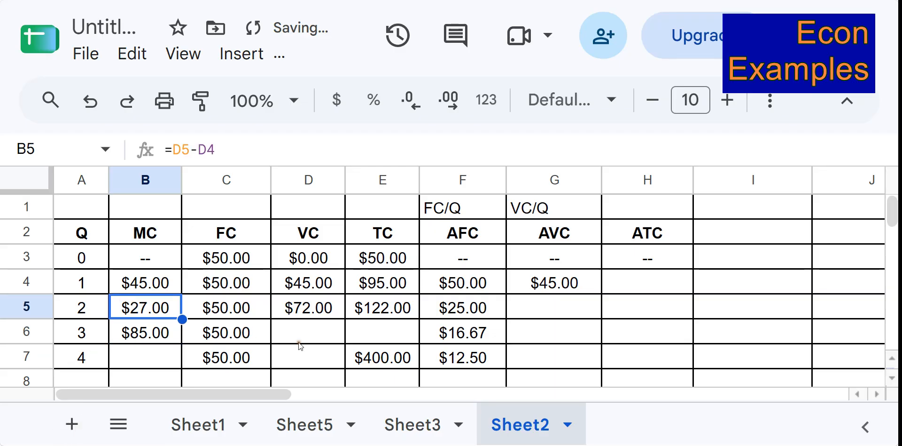
pyautogui.click(176, 359)
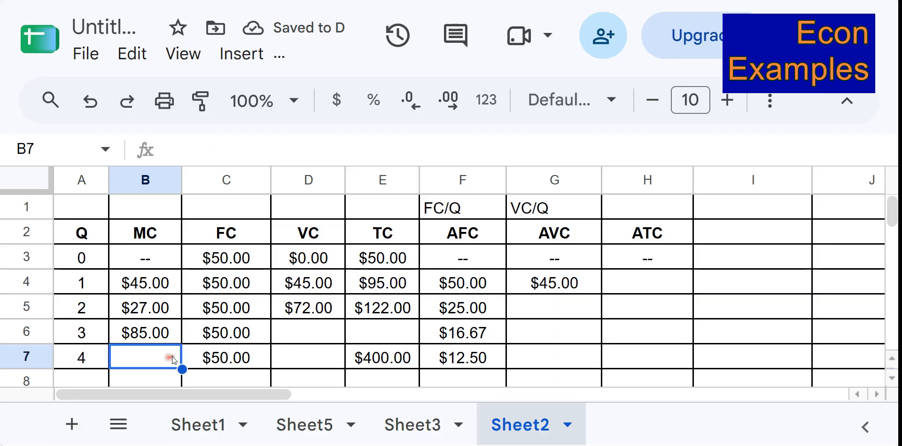
pyautogui.click(388, 335)
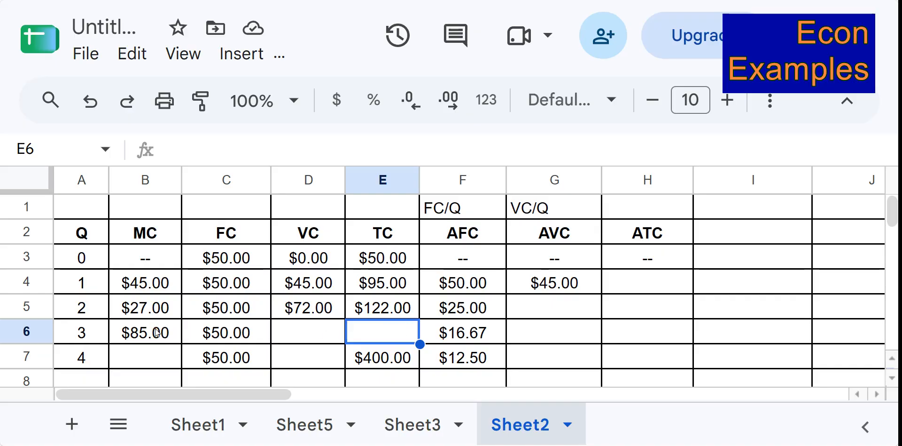
# Calculate variable cost for quantity 3 as marginal cost plus previous variable cost with =B6+D5.
pyautogui.click(295, 337)
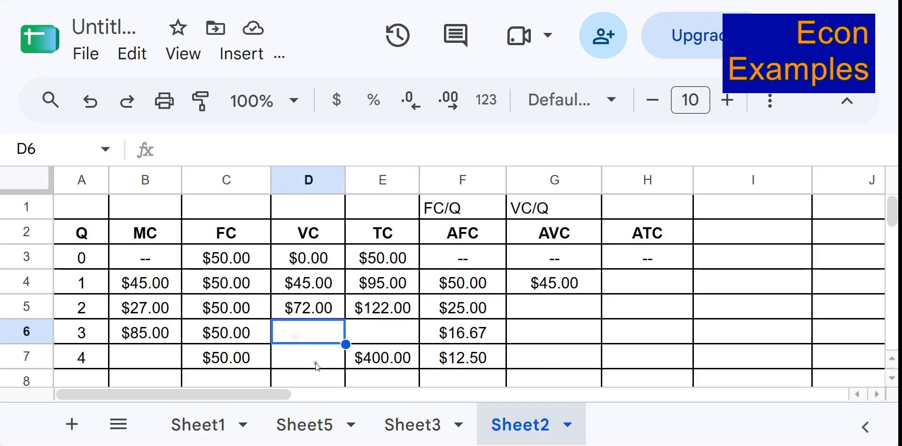
pyautogui.write('=')
pyautogui.click(143, 334)
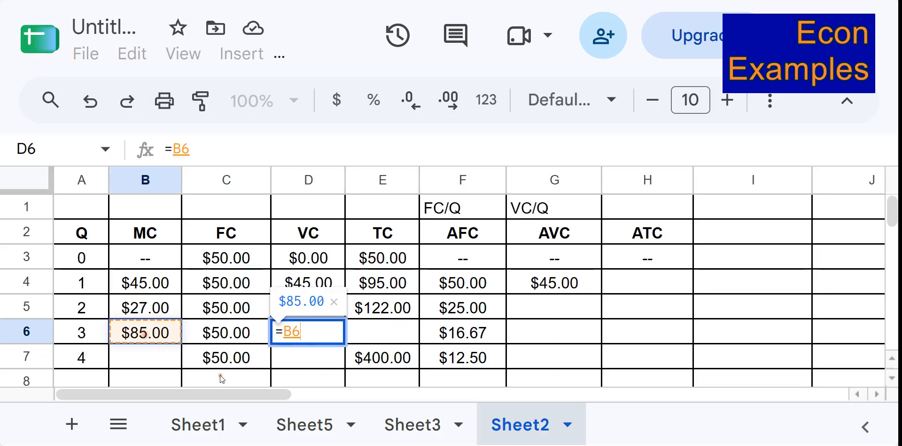
pyautogui.write('+')
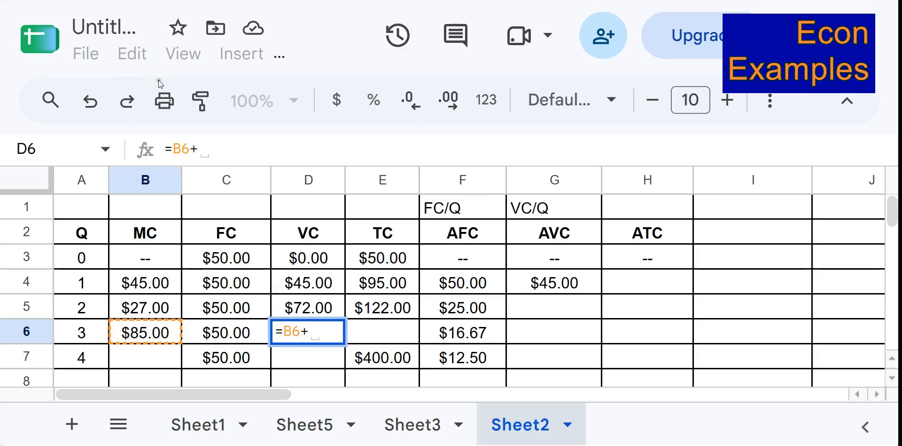
pyautogui.click(321, 309)
pyautogui.press('Return')
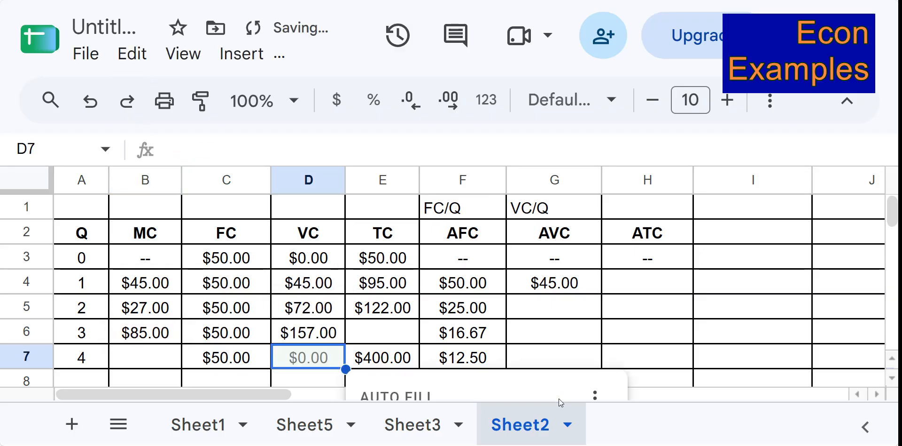
# Calculate total cost for quantity 3 as fixed plus variable cost with =C6+D6.
pyautogui.click(378, 328)
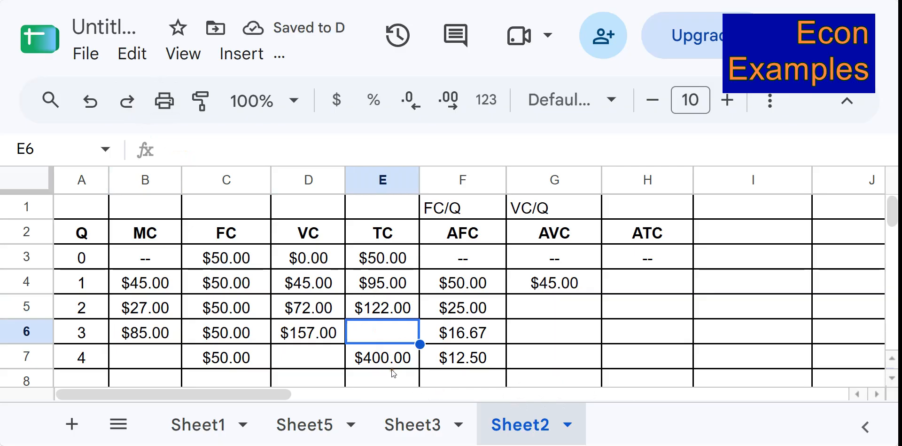
pyautogui.write('=')
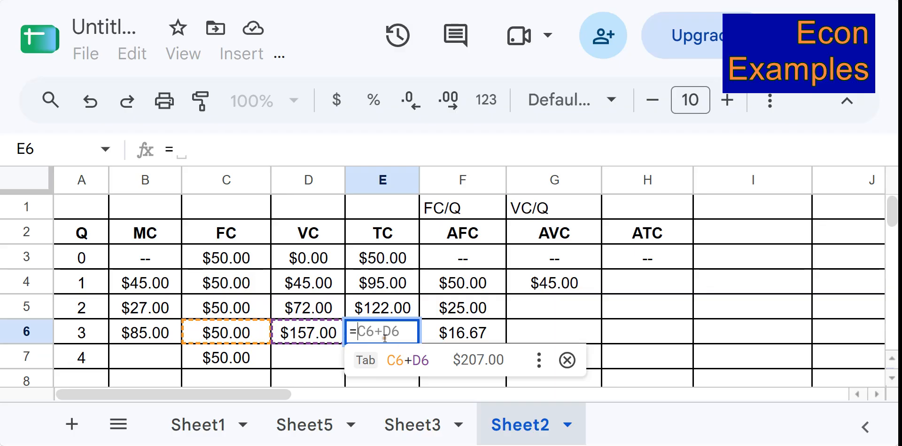
pyautogui.click(206, 340)
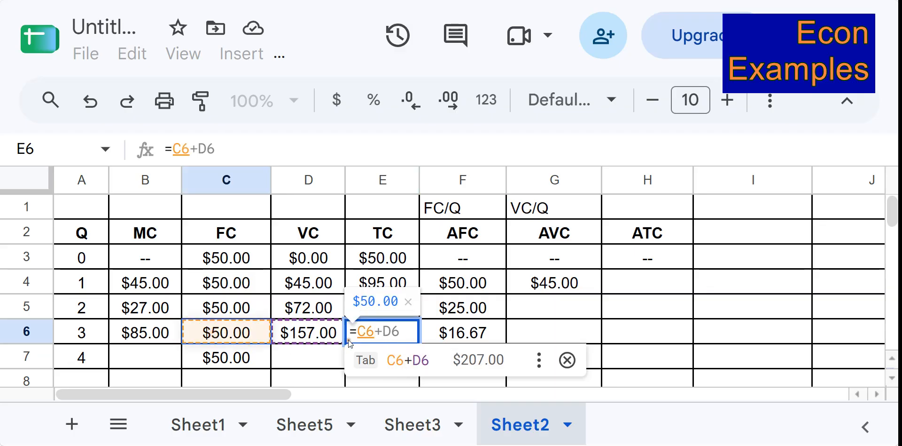
pyautogui.write('+')
pyautogui.click(322, 338)
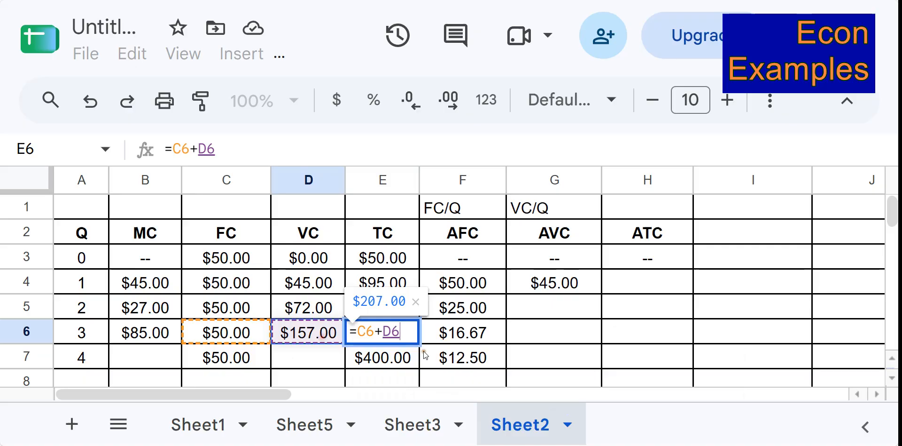
pyautogui.press('Return')
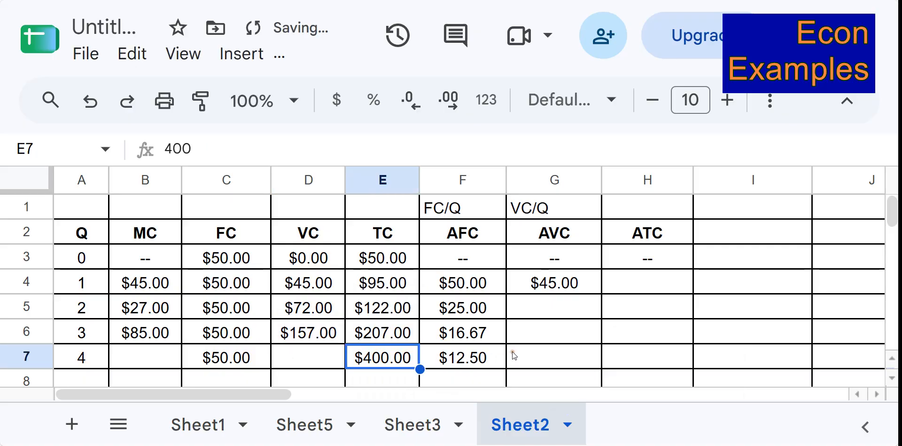
# Calculate variable cost for quantity 4 as total minus fixed cost with =E7-C7.
pyautogui.click(320, 343)
pyautogui.click(325, 348)
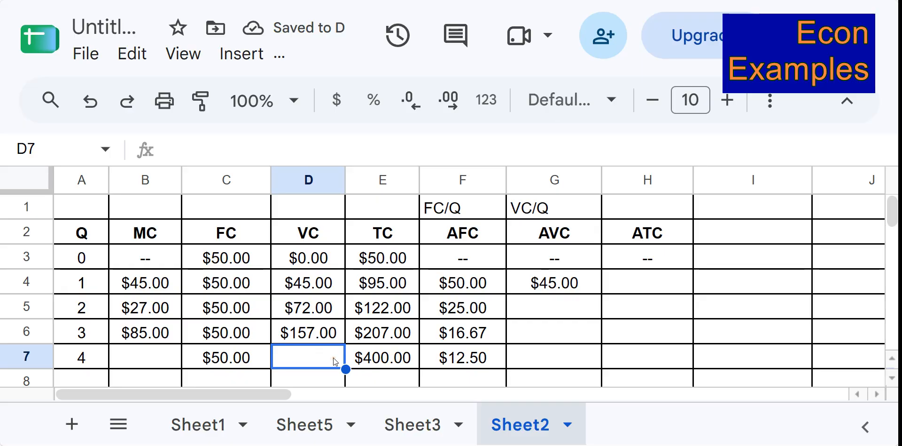
pyautogui.write('=')
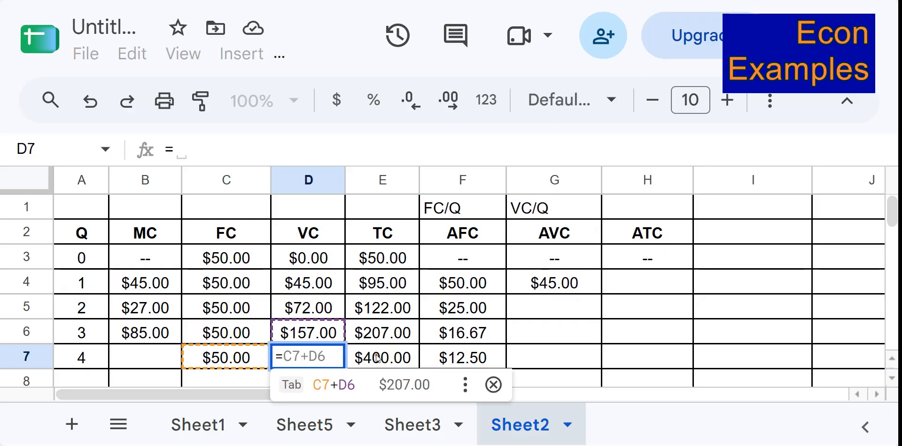
pyautogui.click(379, 358)
pyautogui.write('-')
pyautogui.click(237, 357)
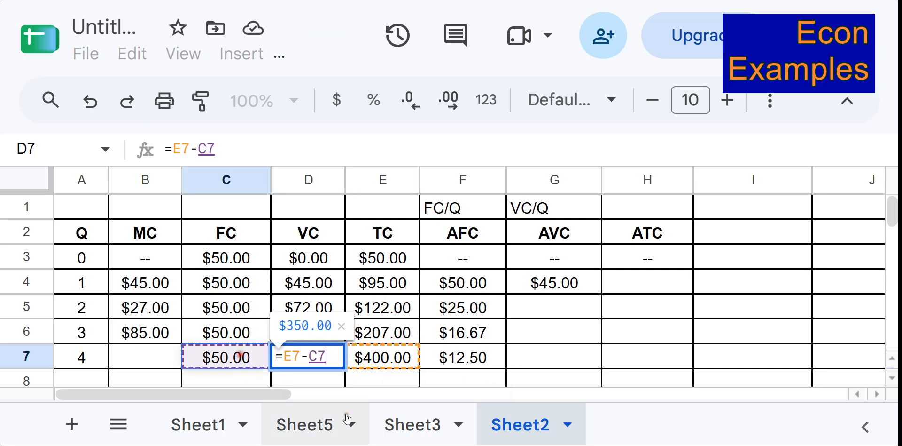
pyautogui.press('Return')
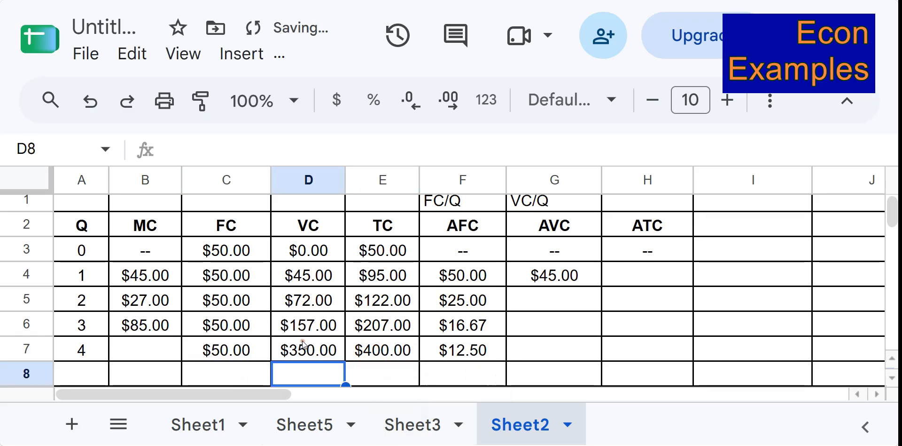
# Calculate marginal cost for quantity 4 as the change in total cost with =E7-E6.
pyautogui.click(174, 348)
pyautogui.write('=')
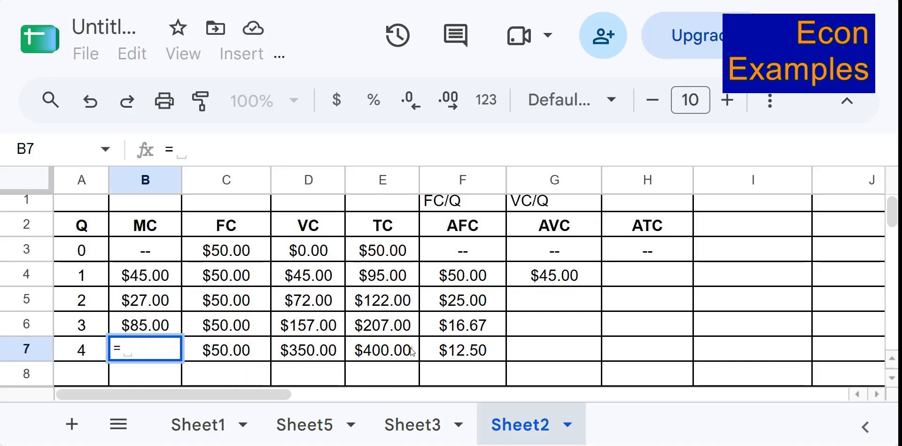
pyautogui.click(383, 350)
pyautogui.write('-')
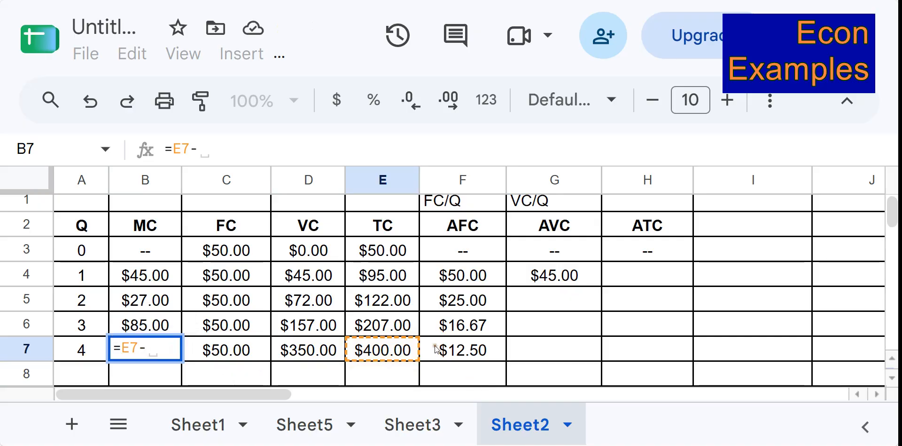
pyautogui.click(399, 324)
pyautogui.press('Return')
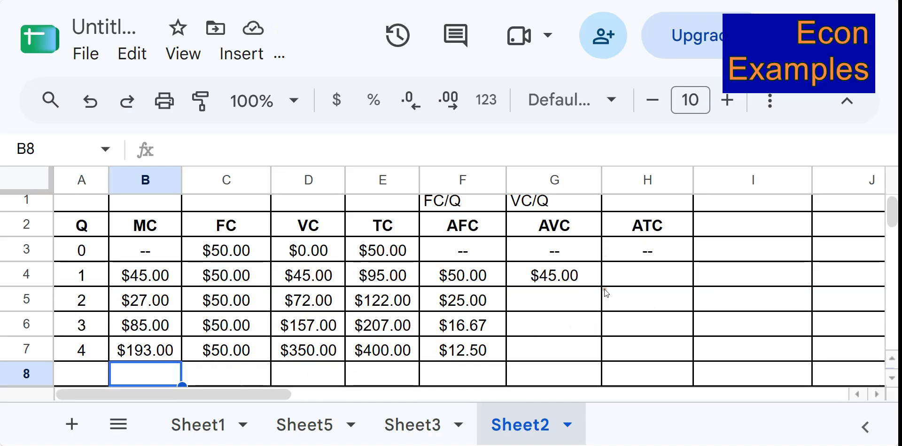
# Calculate AVC for quantity 2 with =D5/A5 and accept the suggested autofill down to quantity 4.
pyautogui.click(624, 277)
pyautogui.click(575, 301)
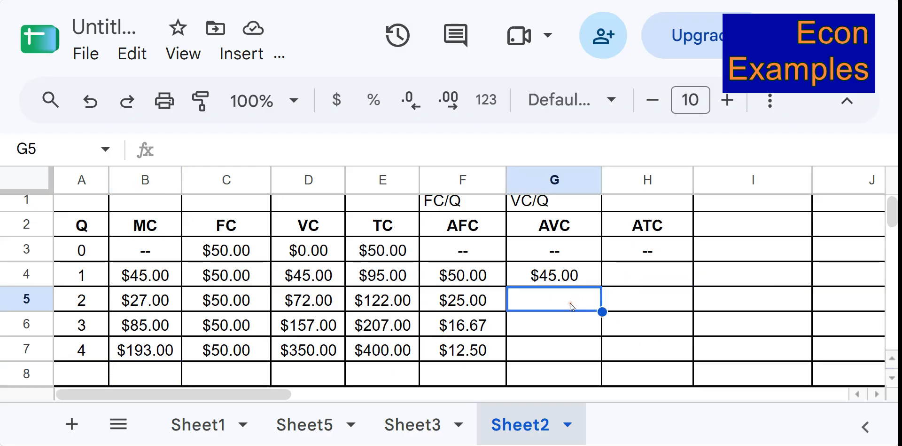
pyautogui.write('=')
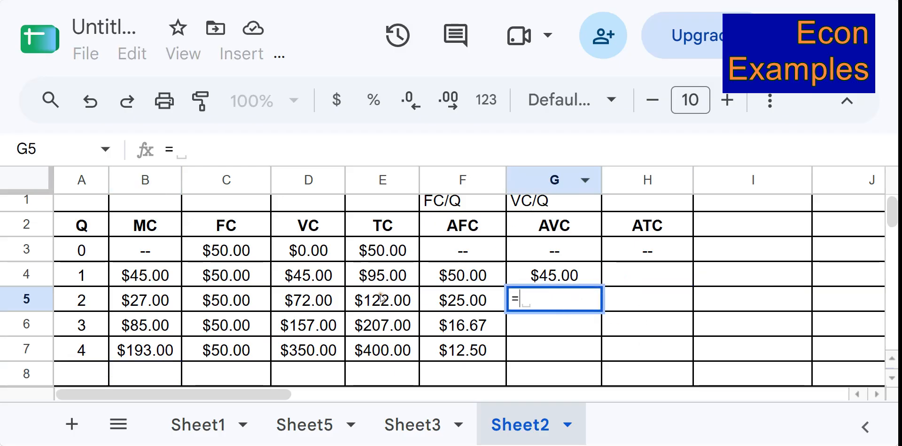
pyautogui.click(319, 282)
pyautogui.click(320, 297)
pyautogui.write('/')
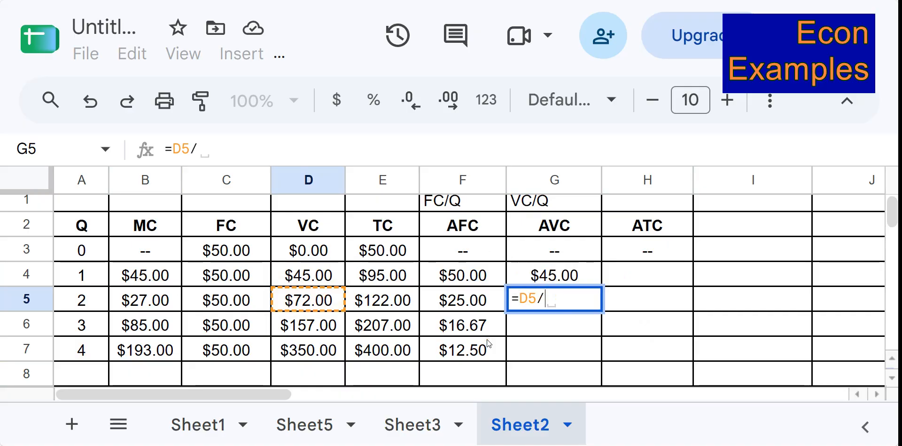
pyautogui.click(102, 300)
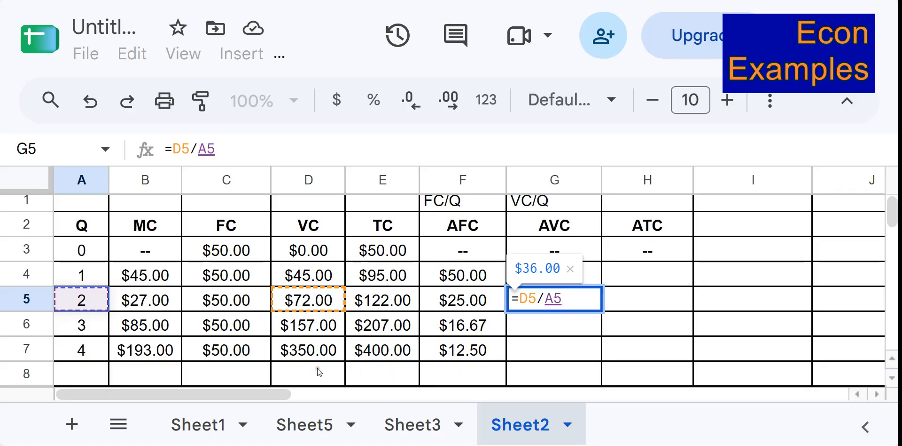
pyautogui.press('Return')
pyautogui.scroll(-1, 649, 340)
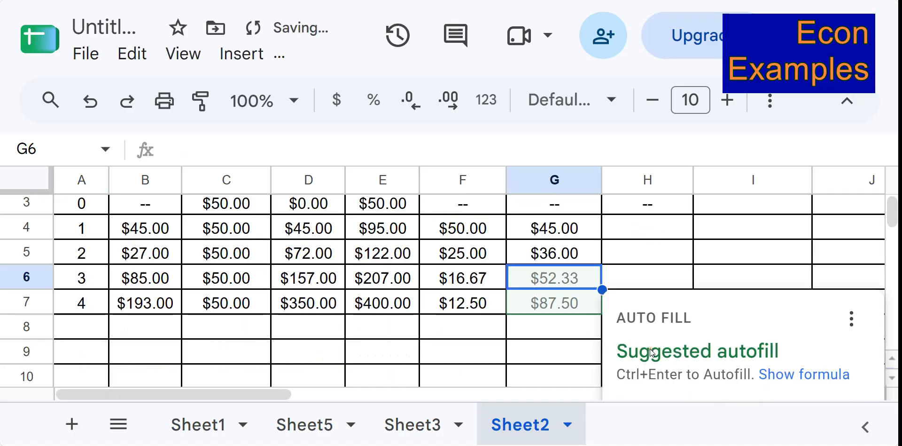
pyautogui.scroll(-2, 653, 357)
pyautogui.scroll(1, 640, 362)
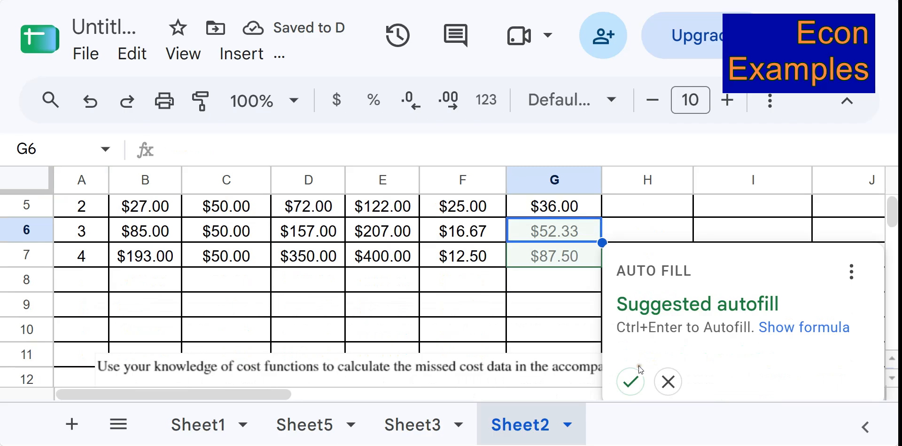
pyautogui.click(635, 378)
# Calculate ATC for quantity 1 with =E4/A4, accept the suggested autofill down to quantity 4, and dismiss the notice.
pyautogui.scroll(2, 590, 305)
pyautogui.click(642, 282)
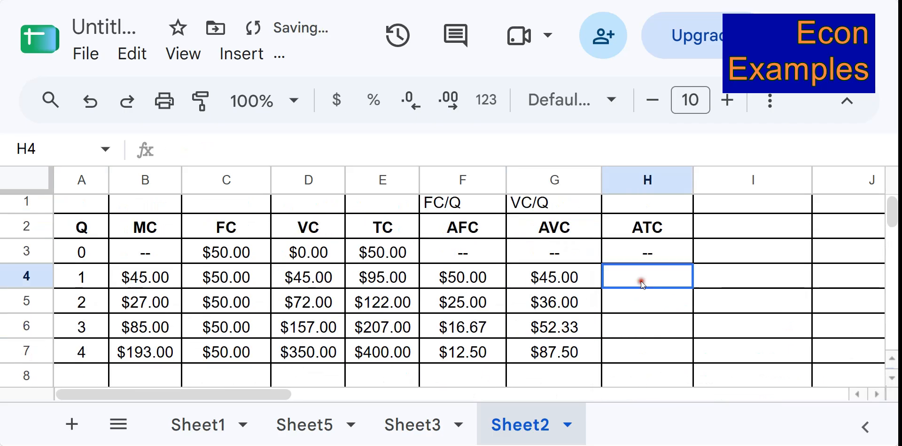
pyautogui.hotkey('ctrl', '-')
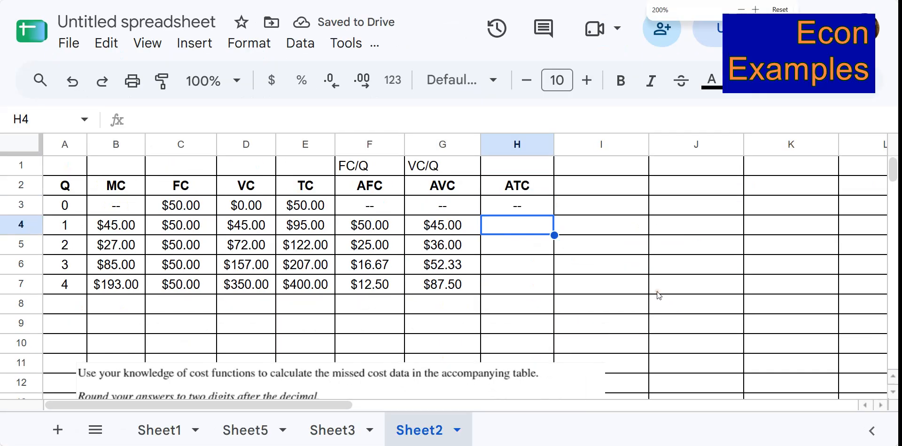
pyautogui.hotkey('ctrl', '+')
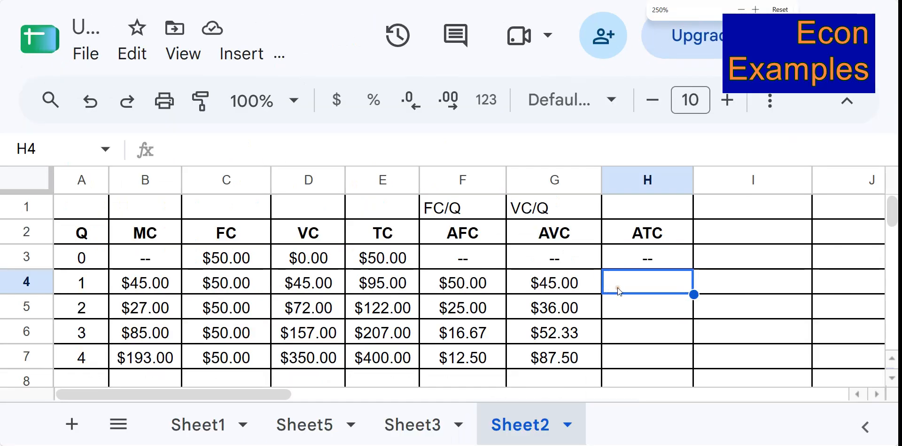
pyautogui.write('=')
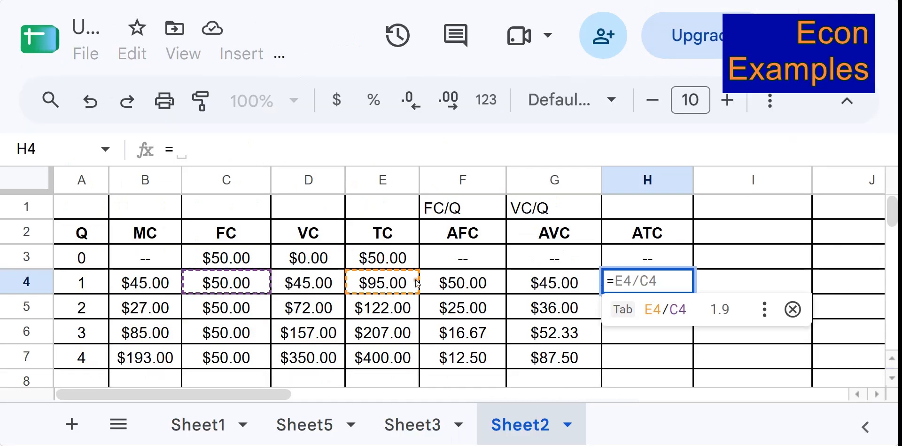
pyautogui.click(382, 282)
pyautogui.write('/')
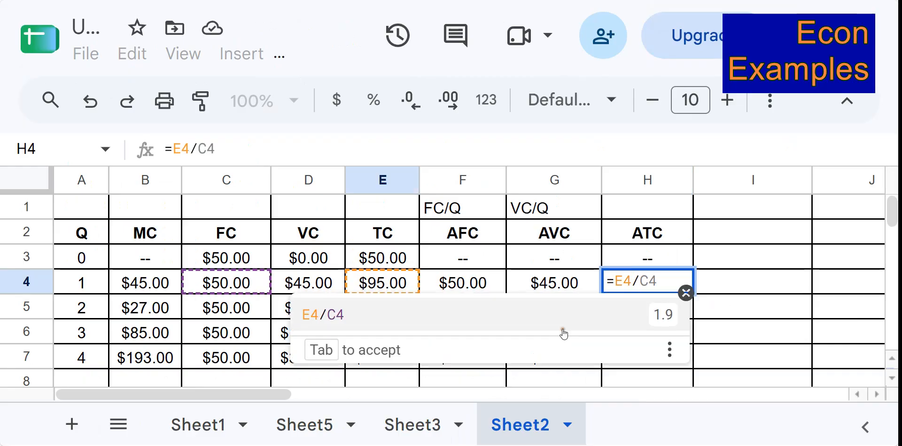
pyautogui.click(79, 282)
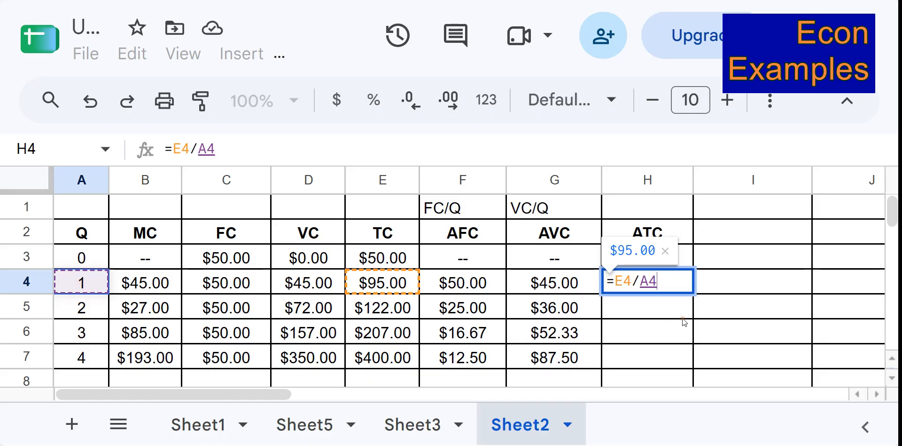
pyautogui.press('Return')
pyautogui.scroll(-1, 602, 343)
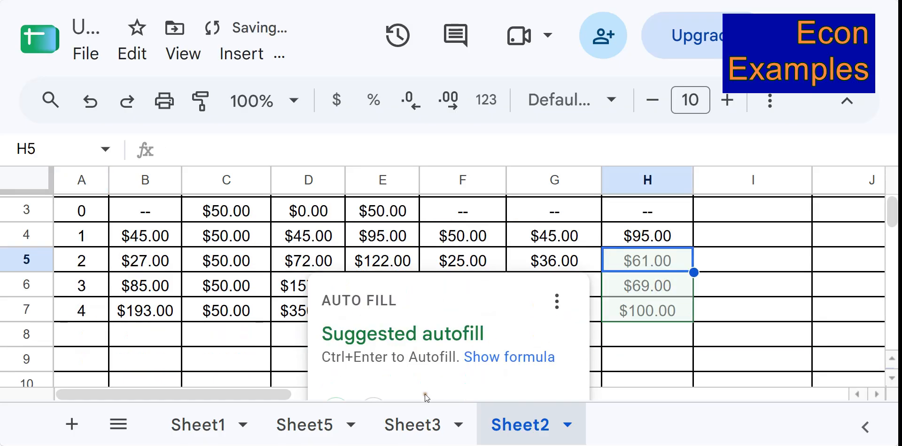
pyautogui.scroll(-1, 414, 376)
pyautogui.click(336, 363)
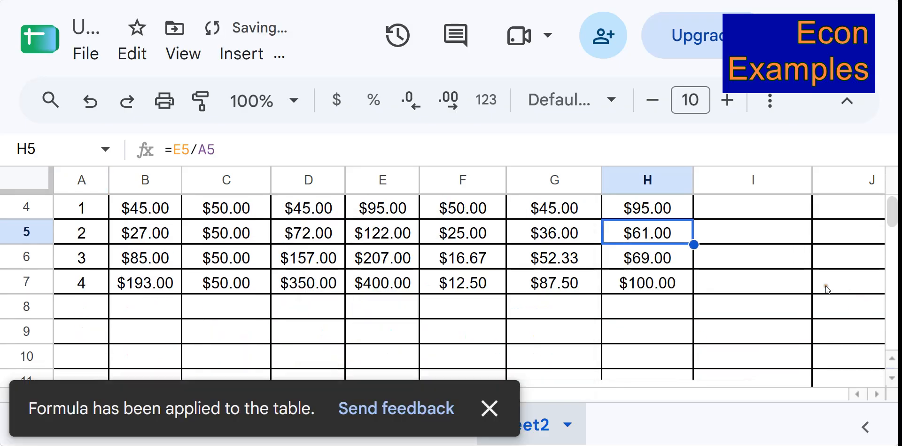
pyautogui.scroll(2, 771, 277)
pyautogui.click(768, 291)
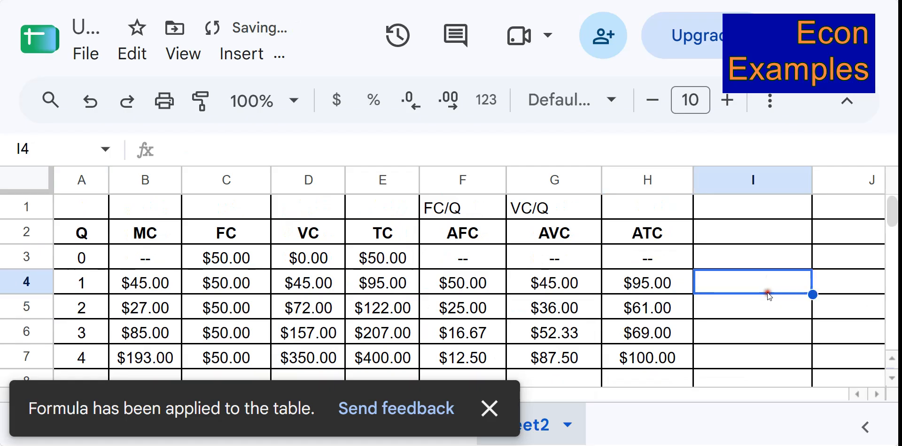
pyautogui.click(490, 407)
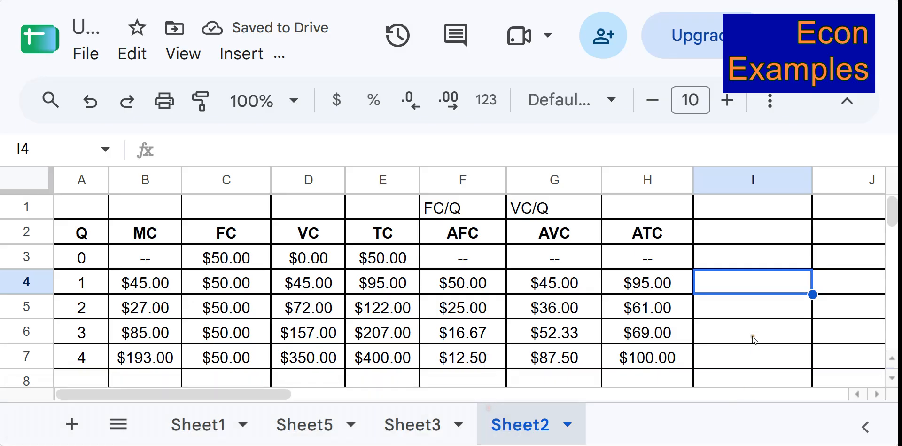
# Label the ATC column's formula note above the header as TC/Q.
pyautogui.click(738, 335)
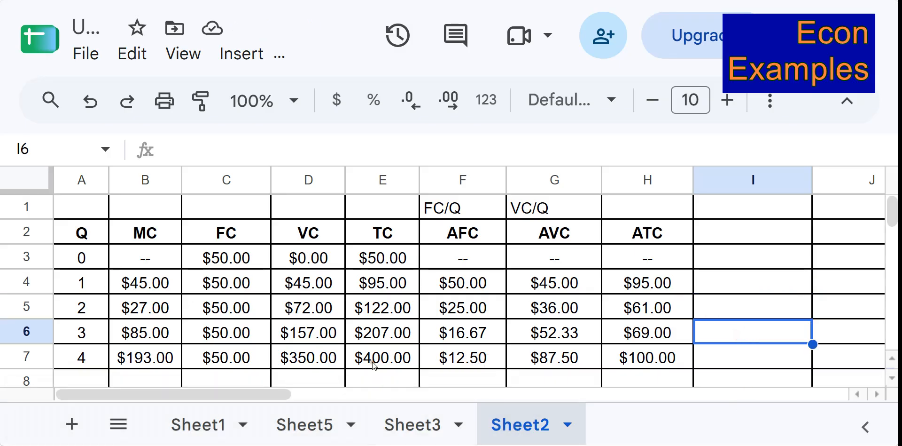
pyautogui.click(656, 208)
pyautogui.write('TC/Q')
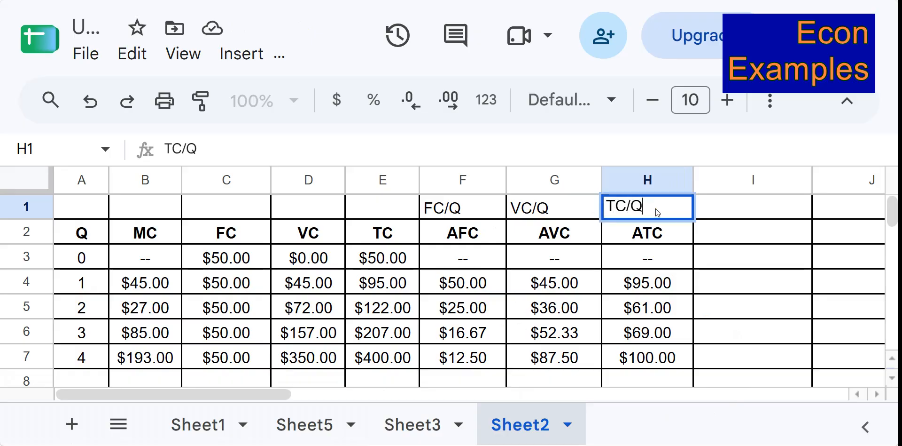
pyautogui.press('Return')
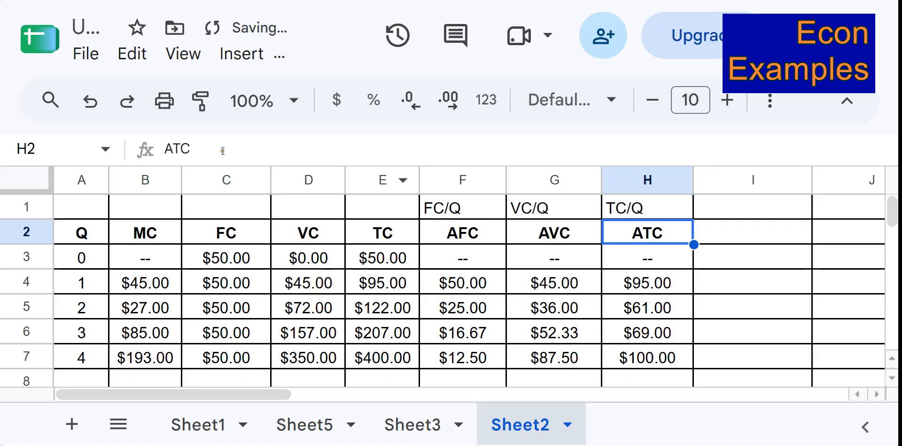
# Label the TC column's formula note above the header as VC+FC.
pyautogui.click(391, 213)
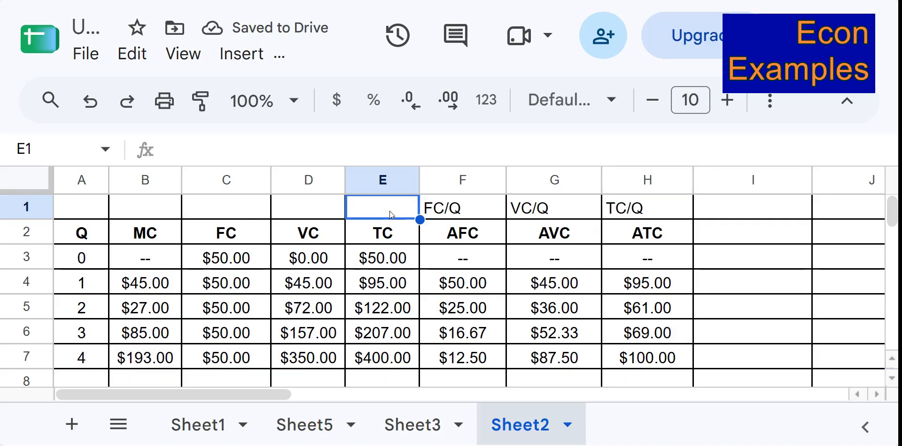
pyautogui.write('VC+FC')
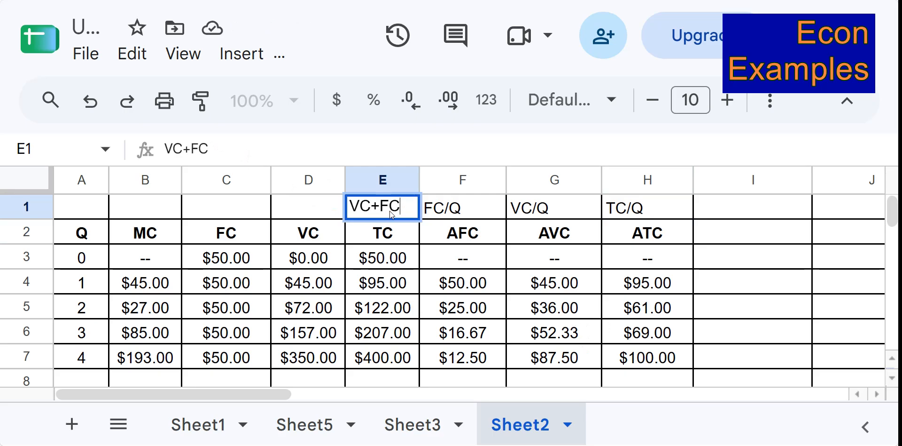
pyautogui.press('Return')
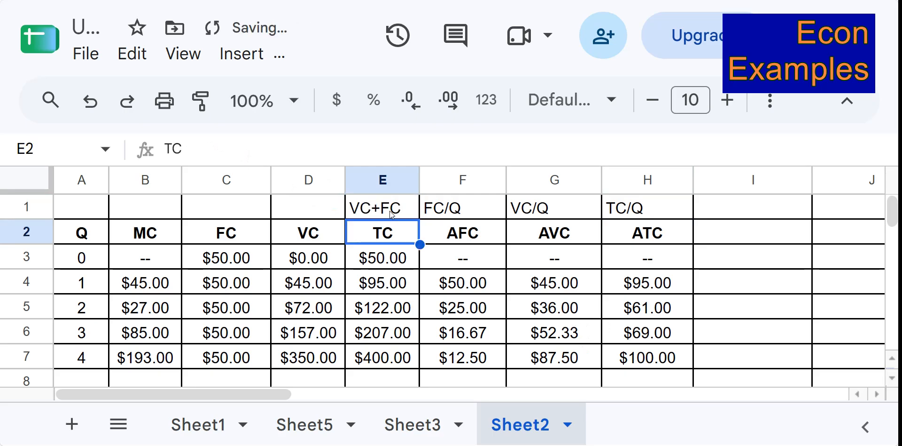
# Label the VC column's formula note as TC-FC and the FC column's note as TC-VC.
pyautogui.press('Up')
pyautogui.press('Left')
pyautogui.write('T')
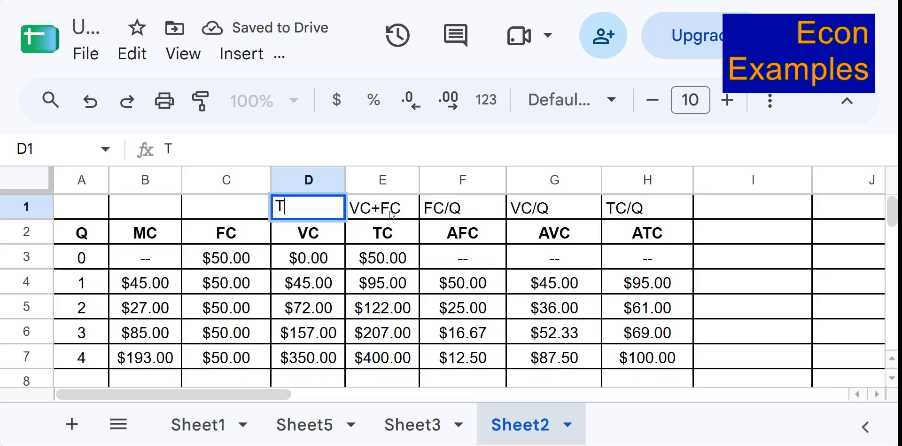
pyautogui.write('C-FC')
pyautogui.press('Left')
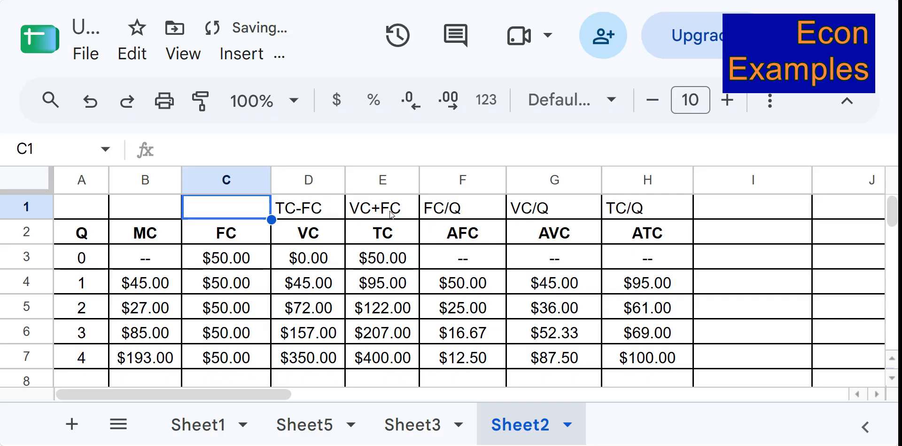
pyautogui.write('TC')
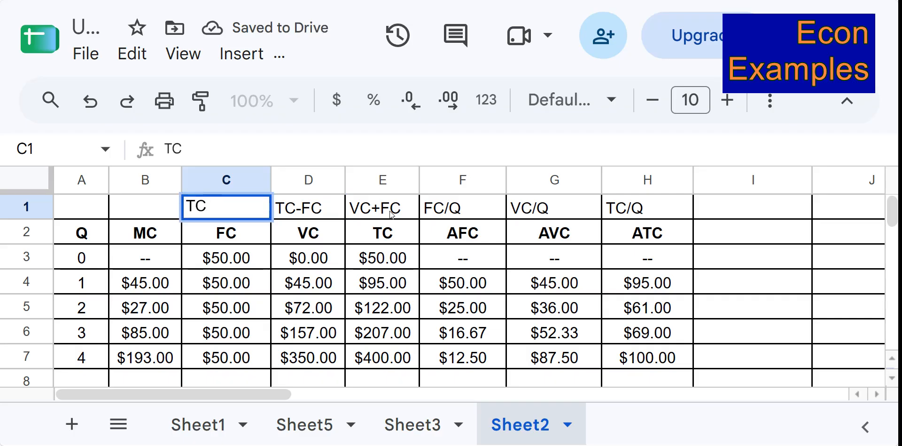
pyautogui.write('-VC')
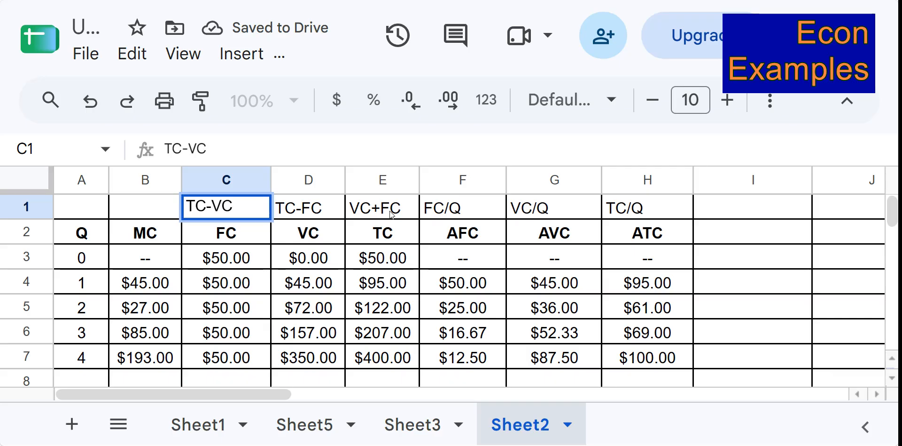
pyautogui.click(633, 275)
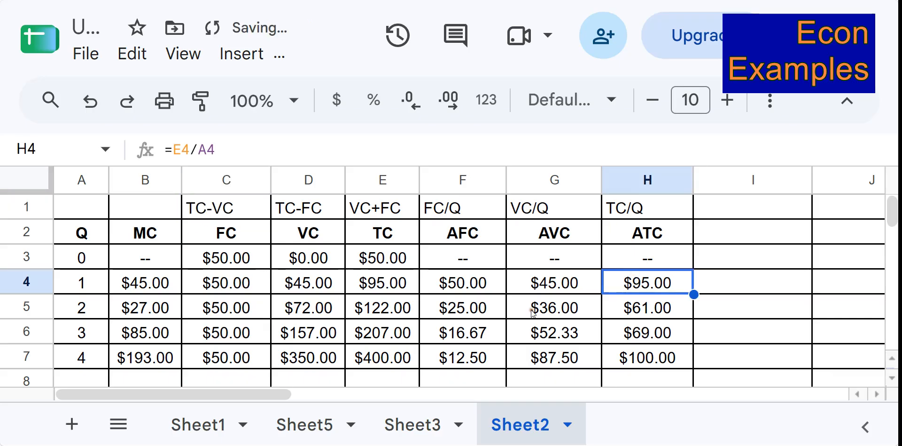